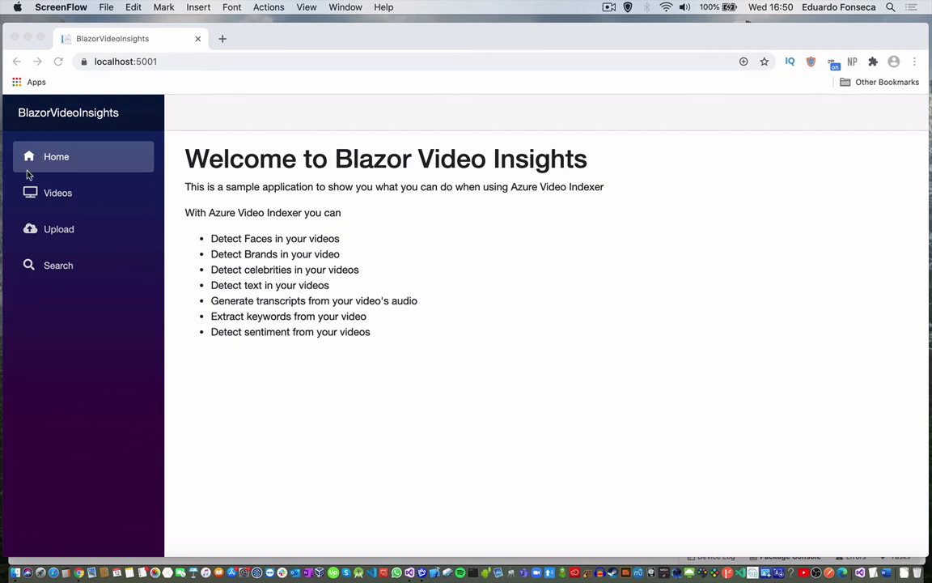
# Browse the Videos page and open the video "Integrando Azure Logic Apps y .NET Core"
pyautogui.click(58, 195)
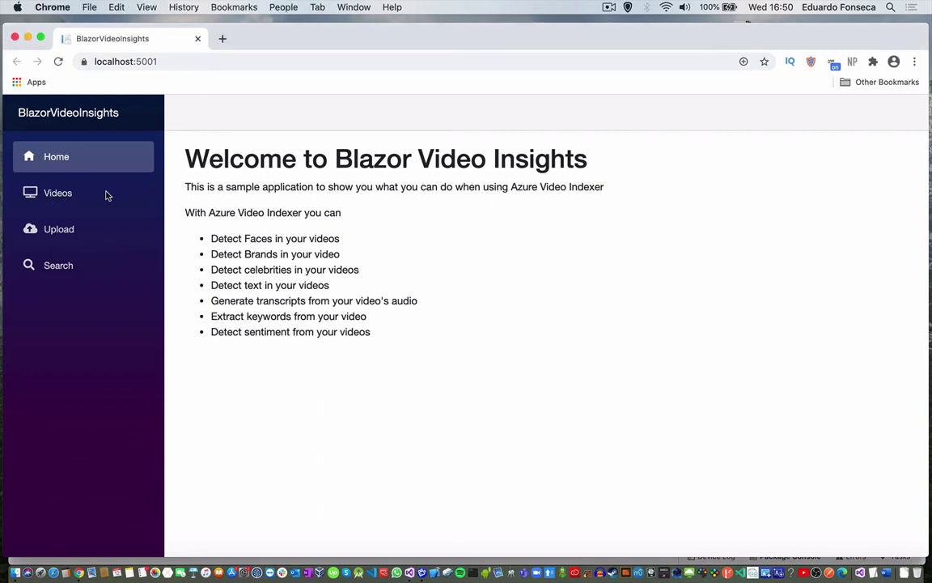
pyautogui.click(57, 195)
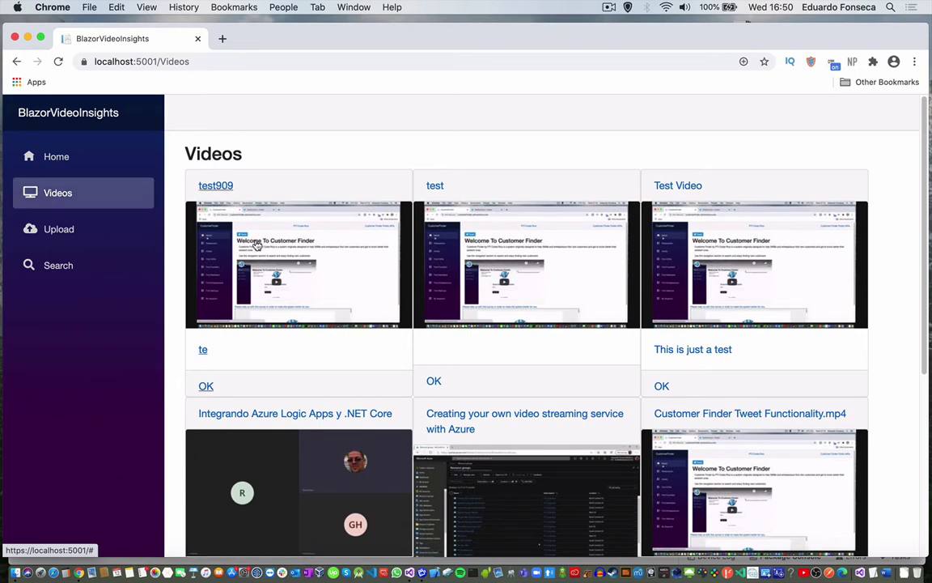
pyautogui.scroll(-5, 312, 286)
pyautogui.scroll(5, 312, 285)
pyautogui.scroll(-1, 613, 187)
pyautogui.scroll(-5, 614, 187)
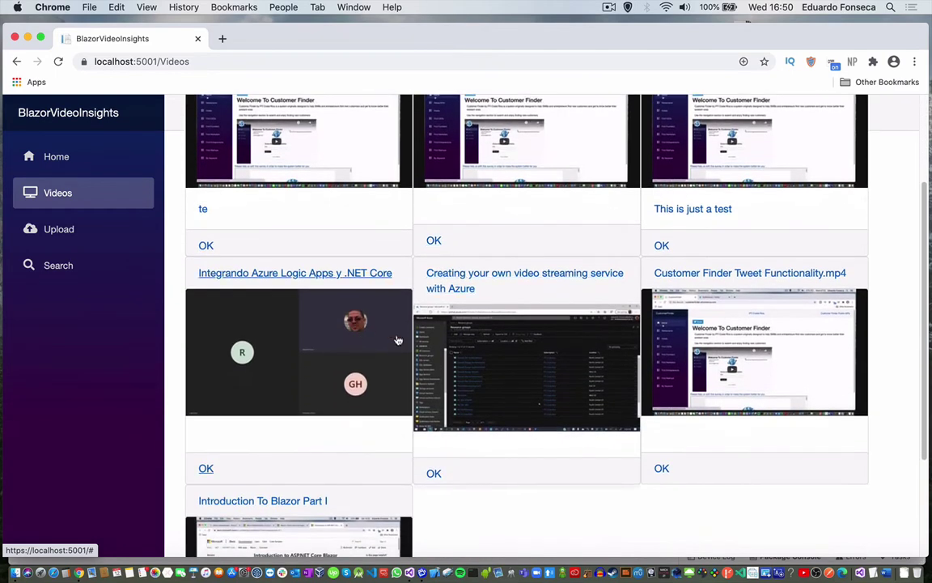
pyautogui.scroll(-1, 624, 327)
pyautogui.scroll(-2, 624, 326)
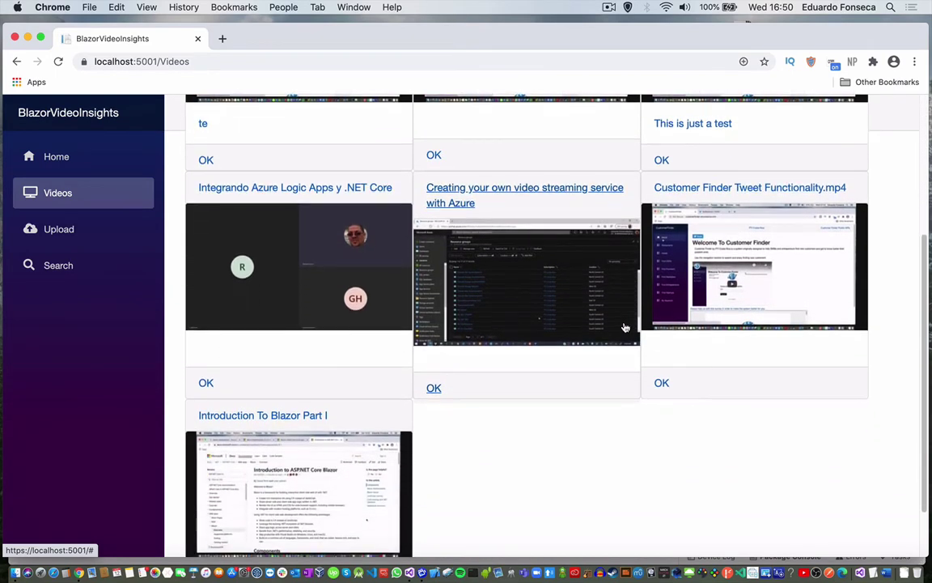
pyautogui.click(298, 235)
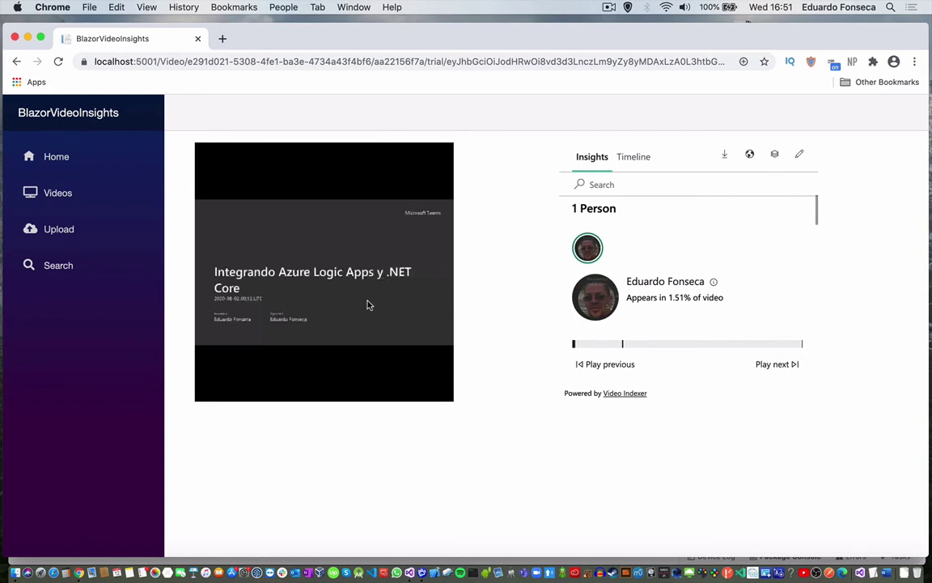
# Review the detected person and their share of appearance in the video's insights
pyautogui.scroll(-1, 672, 265)
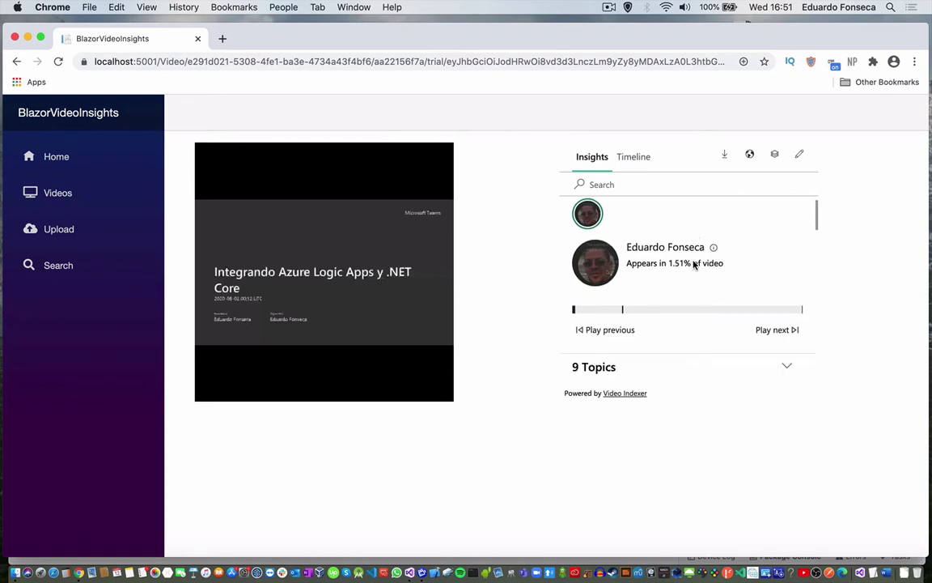
pyautogui.scroll(1, 664, 247)
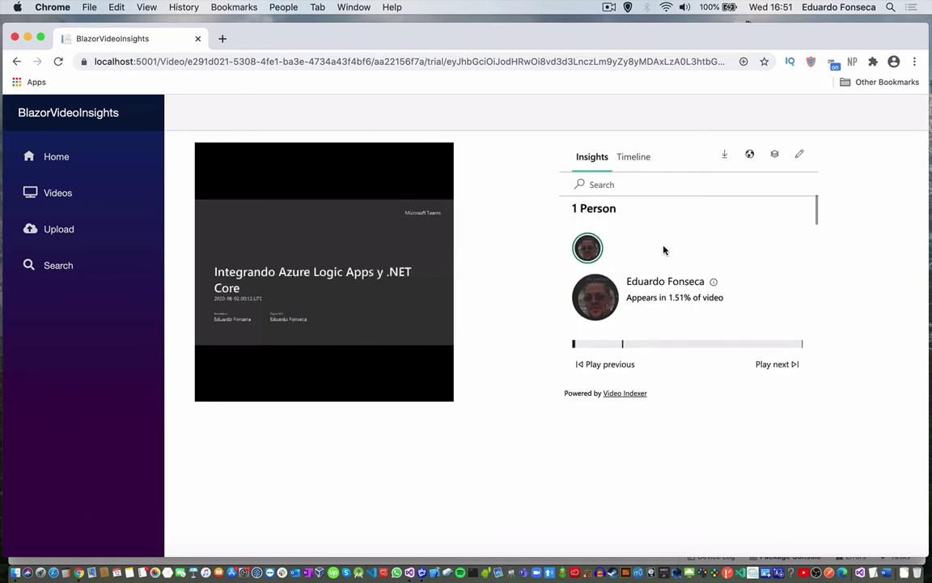
pyautogui.doubleClick(591, 209)
pyautogui.scroll(-1, 639, 242)
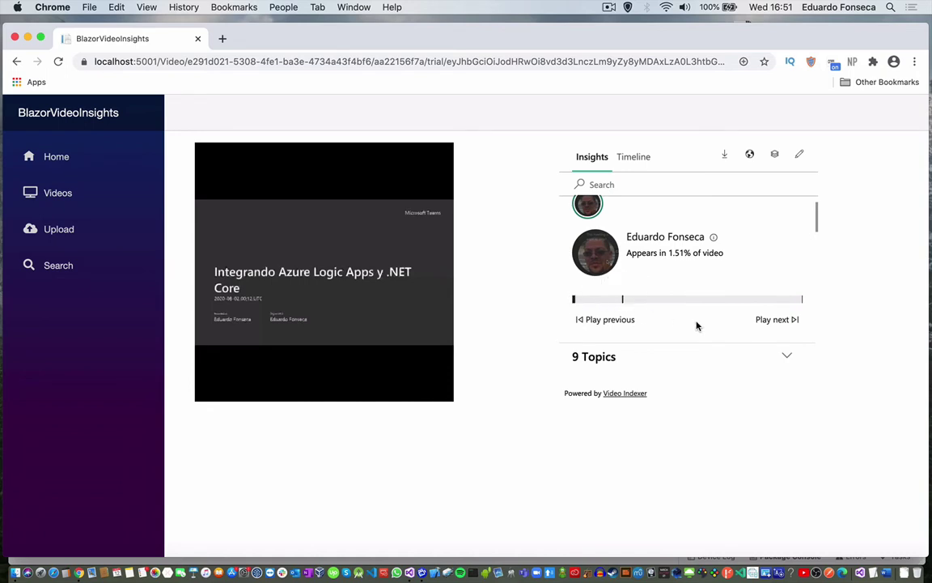
# Expand the Topics section of the insights and look through all its topics
pyautogui.click(787, 360)
pyautogui.scroll(-3, 777, 289)
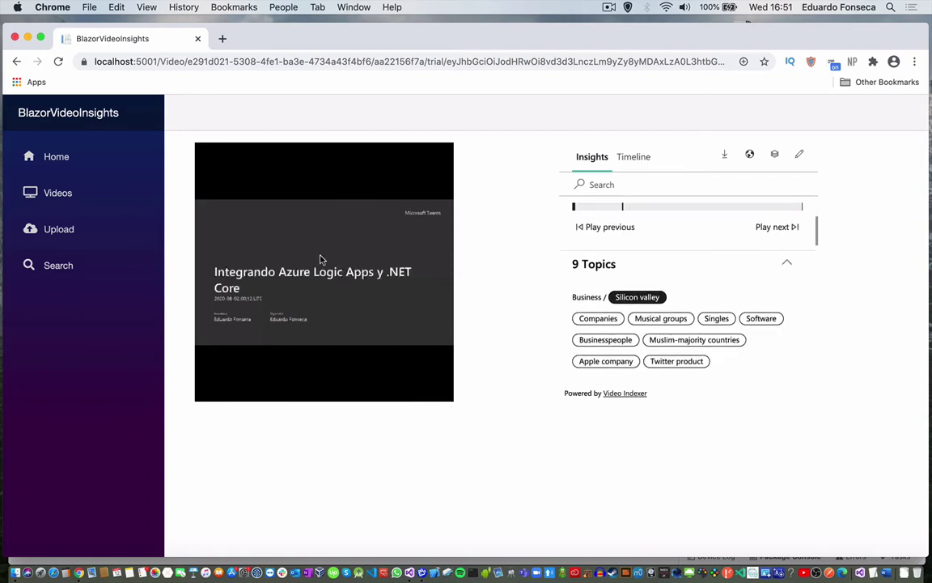
pyautogui.scroll(-2, 655, 290)
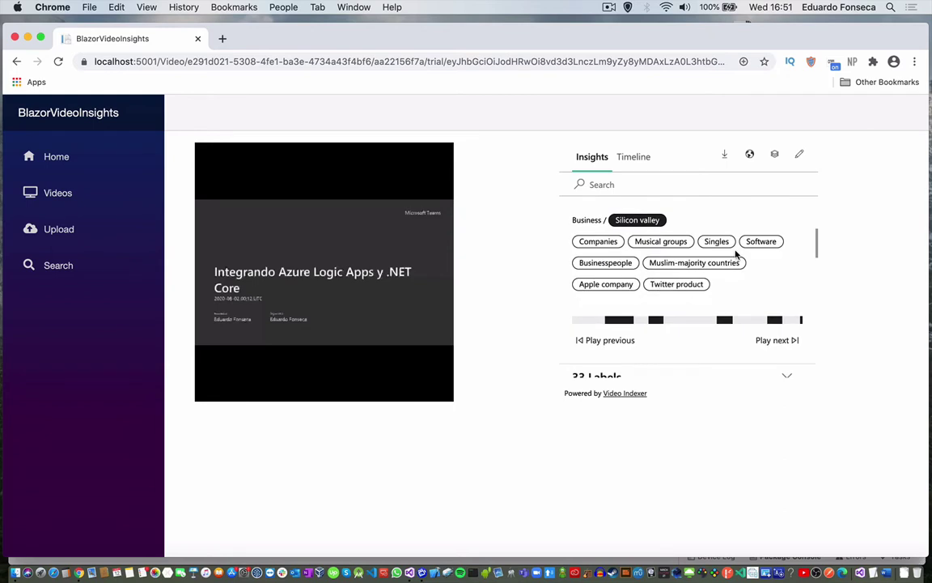
pyautogui.scroll(1, 711, 217)
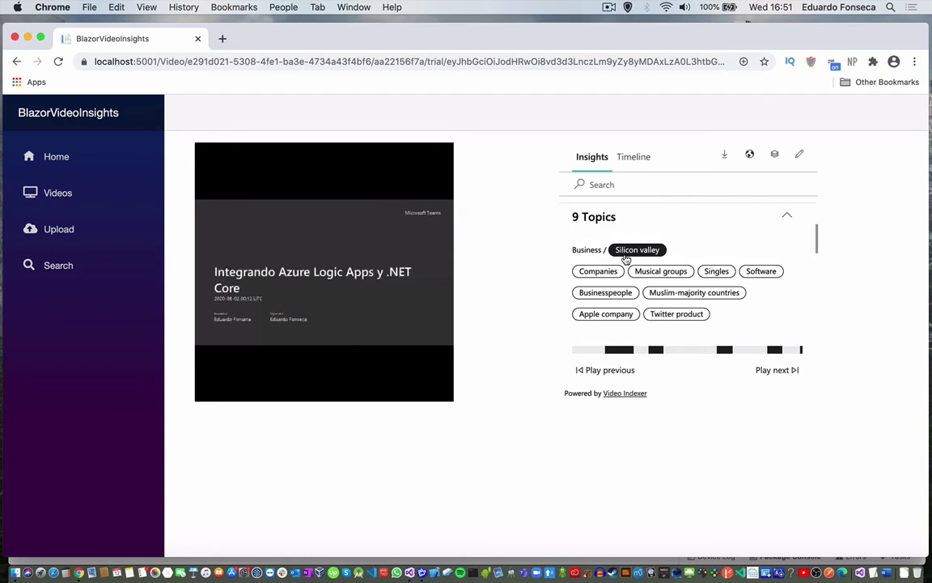
# Compare where the topics Companies, Musical groups, Silicon valley and Twitter product occur in the video, finishing on Twitter product
pyautogui.click(597, 272)
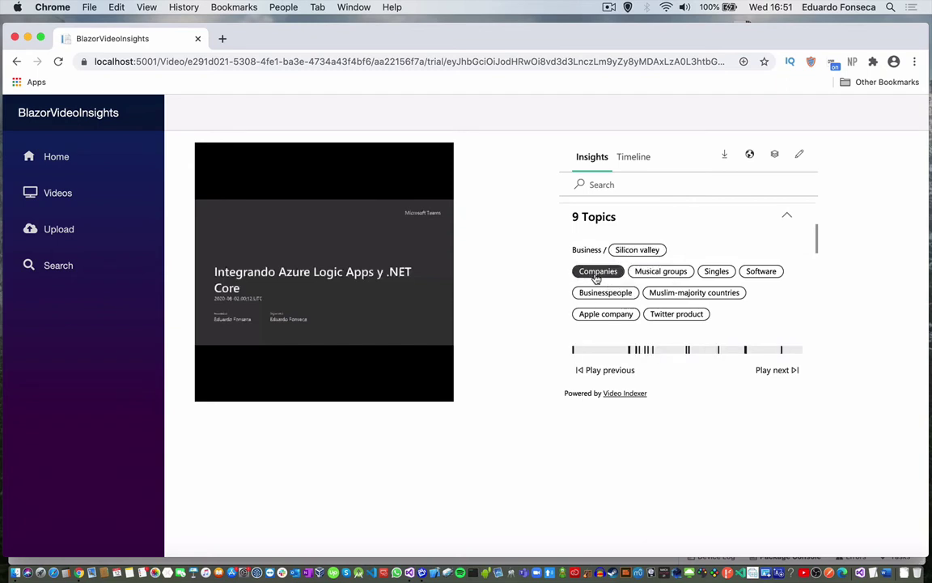
pyautogui.click(648, 274)
pyautogui.click(651, 250)
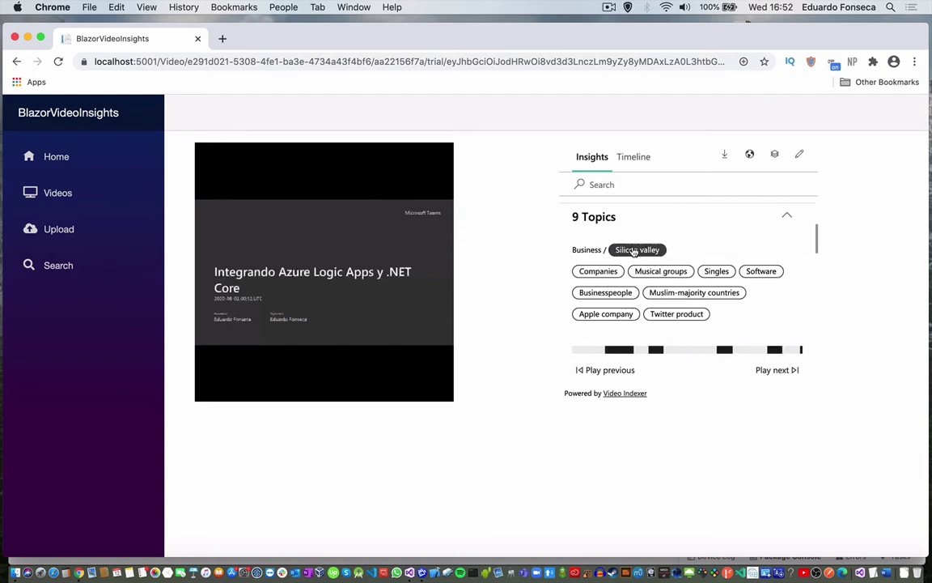
pyautogui.click(650, 271)
pyautogui.click(644, 251)
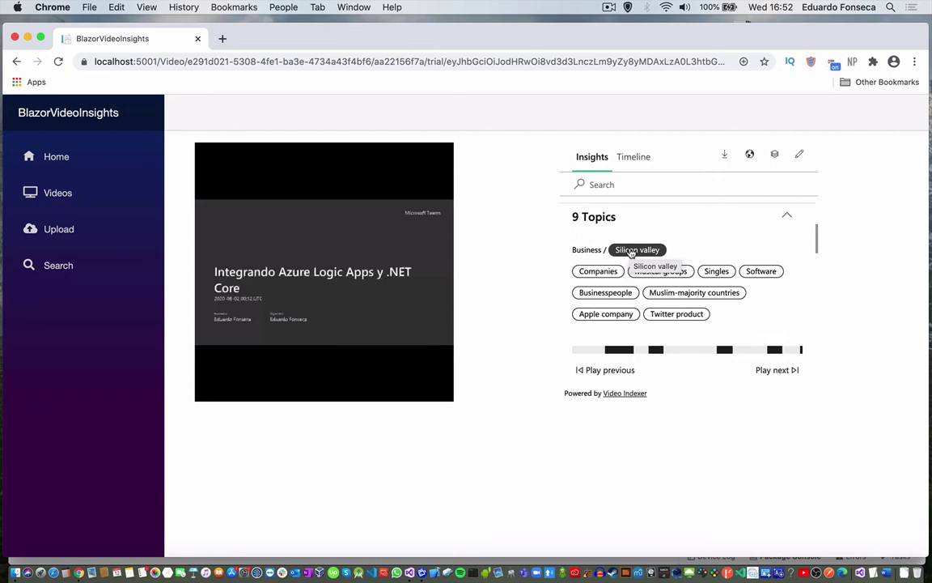
pyautogui.click(657, 313)
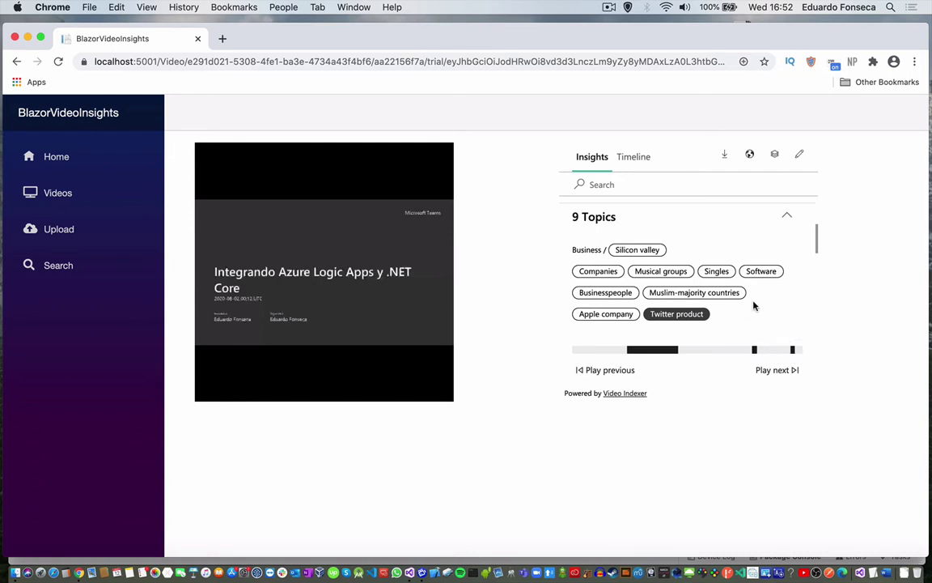
# Expand the Labels section and show the occurrences of the labels computer, editing and operating system
pyautogui.scroll(-3, 754, 305)
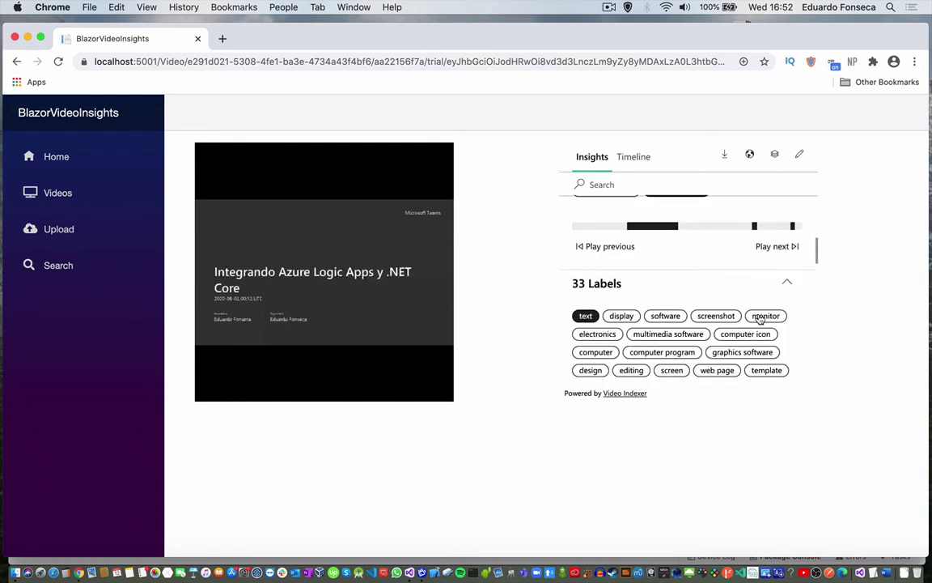
pyautogui.scroll(-2, 732, 288)
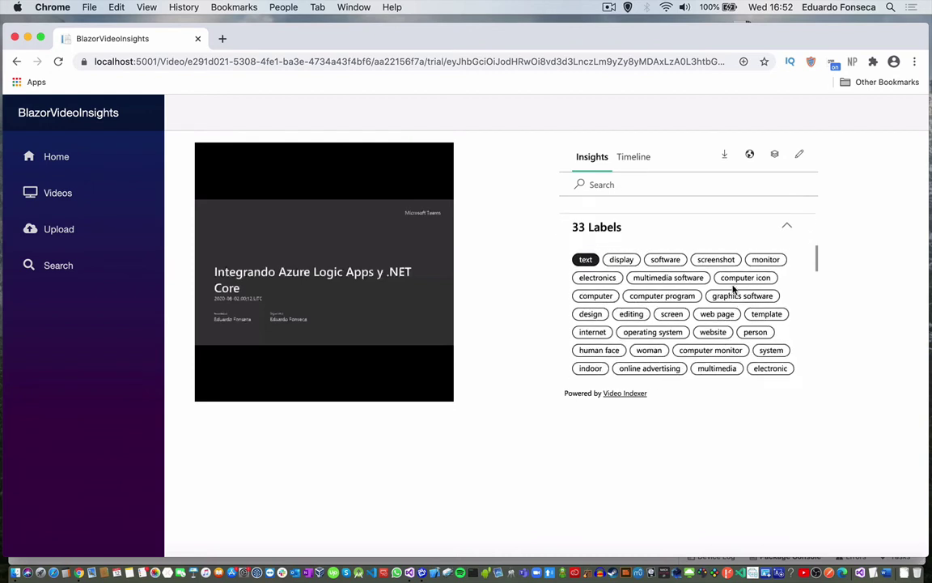
pyautogui.scroll(-1, 732, 287)
pyautogui.click(596, 280)
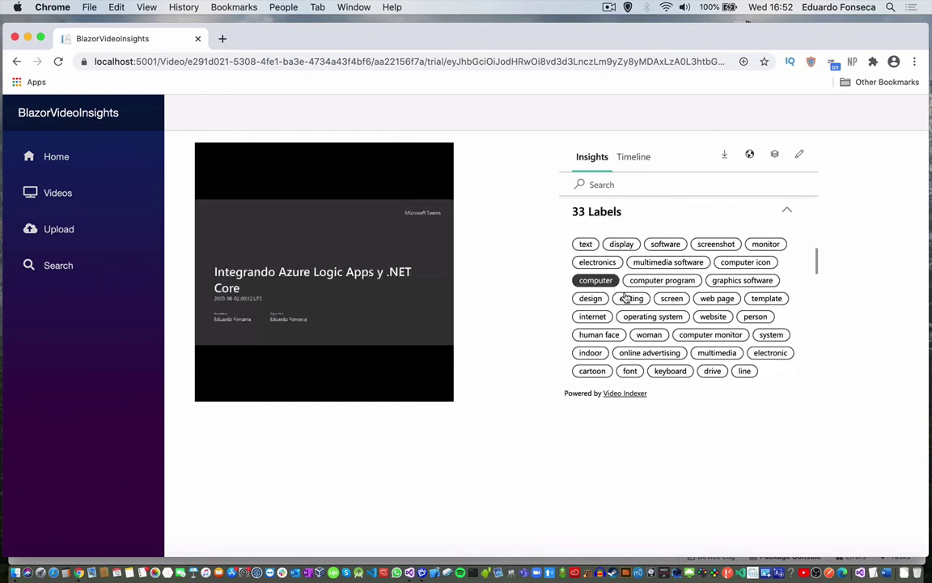
pyautogui.click(628, 298)
pyautogui.click(652, 319)
pyautogui.scroll(-3, 654, 324)
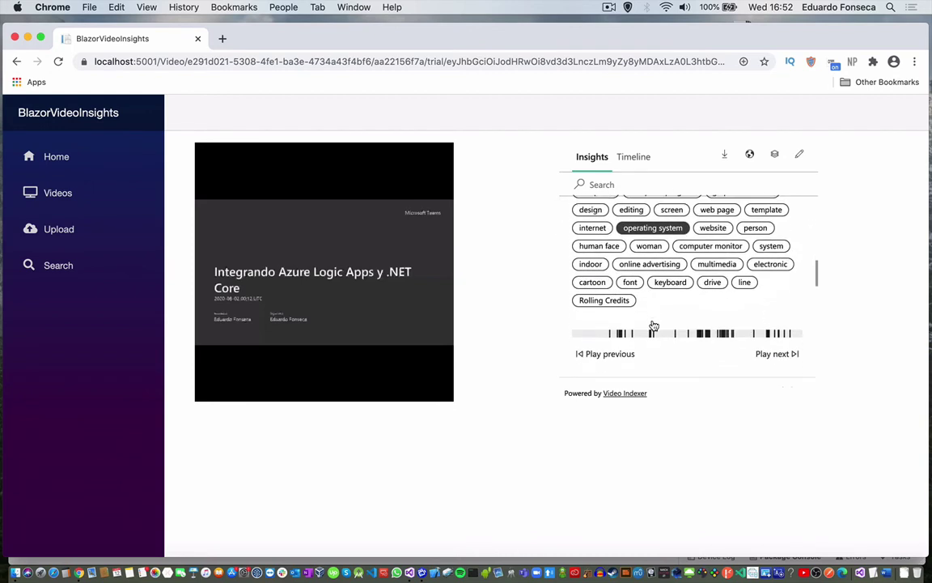
# Show the occurrences of the labels Rolling Credits, keyboard, drive, line, multimedia and online advertising one after another
pyautogui.click(615, 289)
pyautogui.click(669, 272)
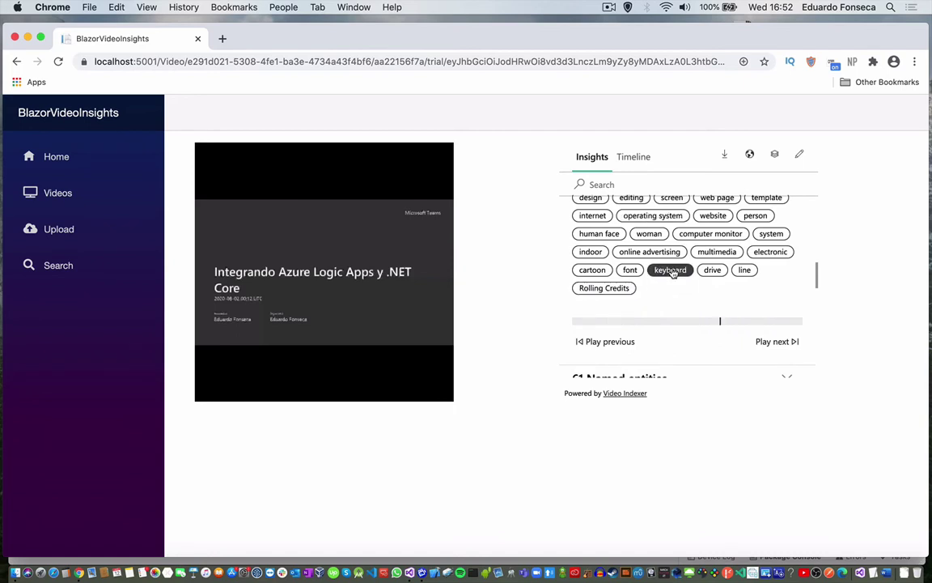
pyautogui.click(715, 271)
pyautogui.click(744, 271)
pyautogui.click(711, 255)
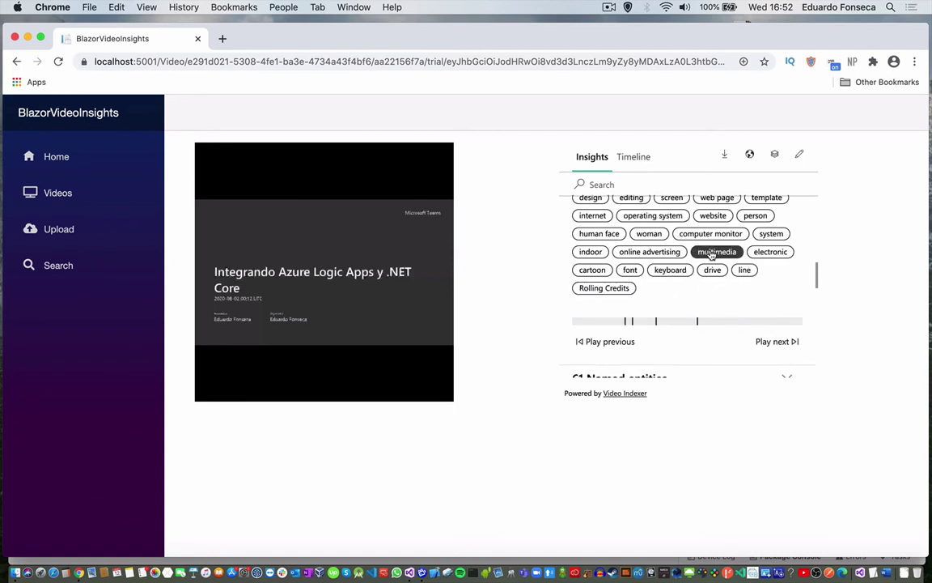
pyautogui.click(652, 254)
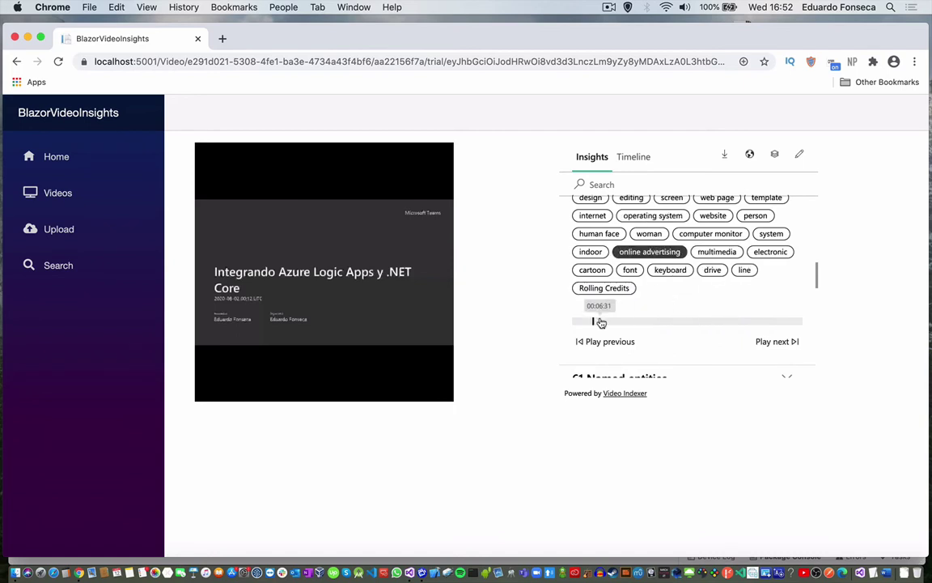
# Show the occurrences of the labels woman, operating system and website in turn
pyautogui.click(648, 234)
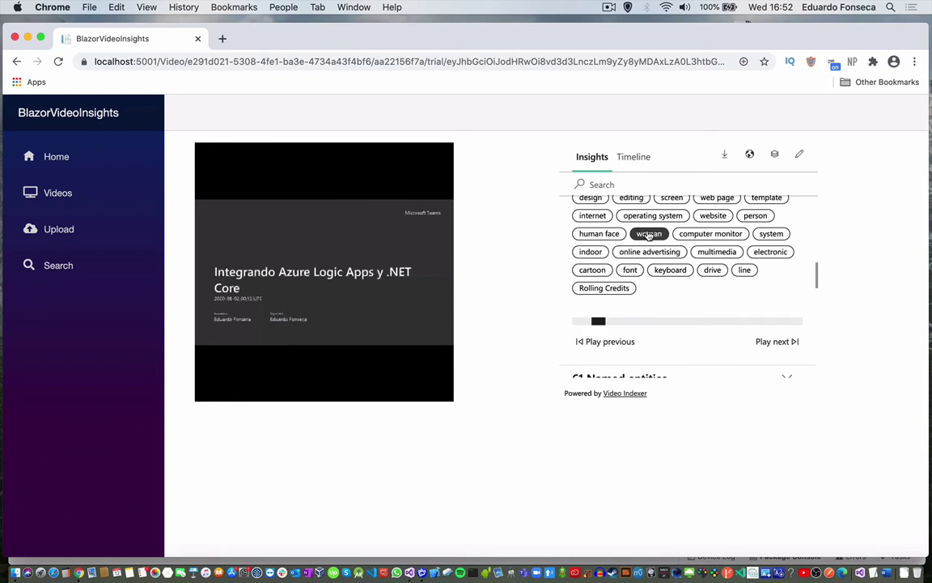
pyautogui.click(644, 217)
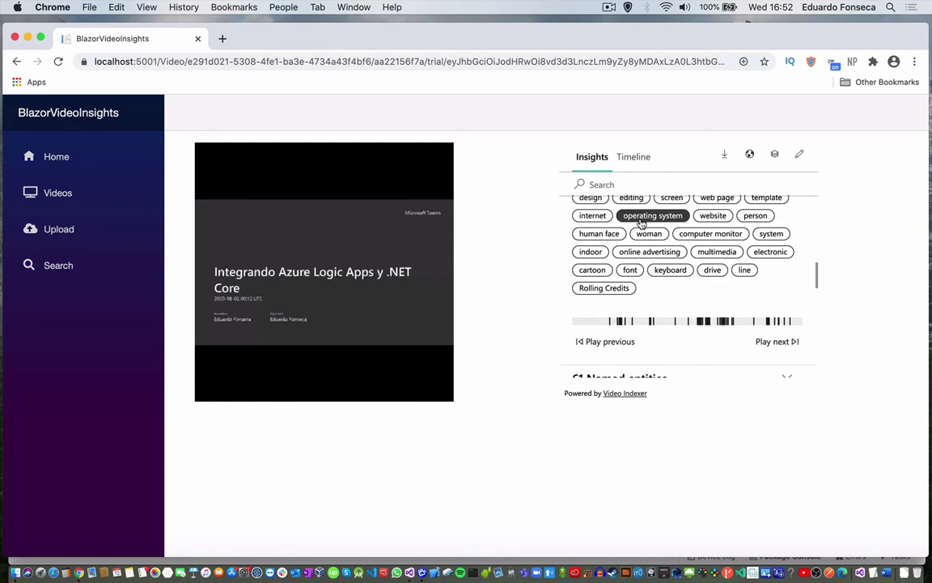
pyautogui.click(712, 217)
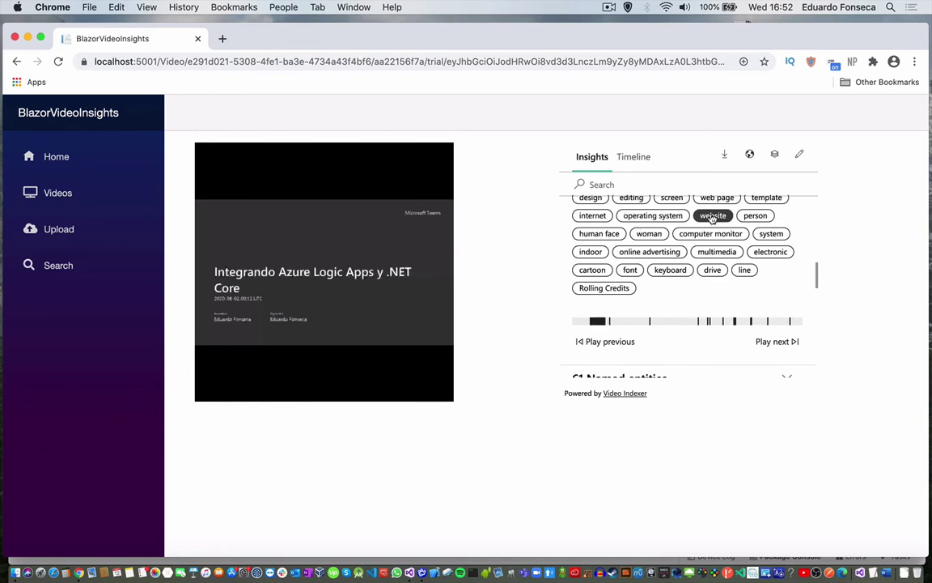
# Expand the Named entities section and look through its locations down to the people
pyautogui.scroll(-3, 681, 266)
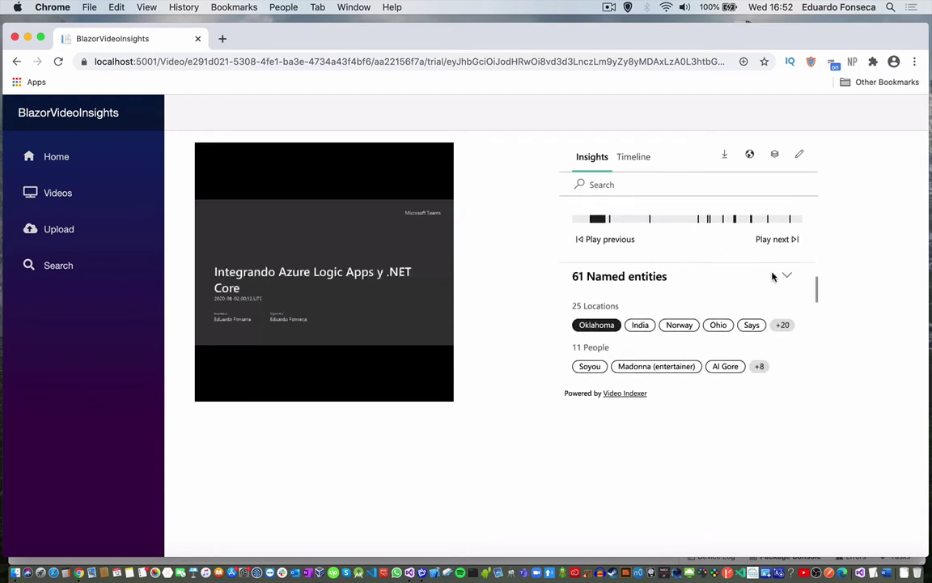
pyautogui.click(787, 275)
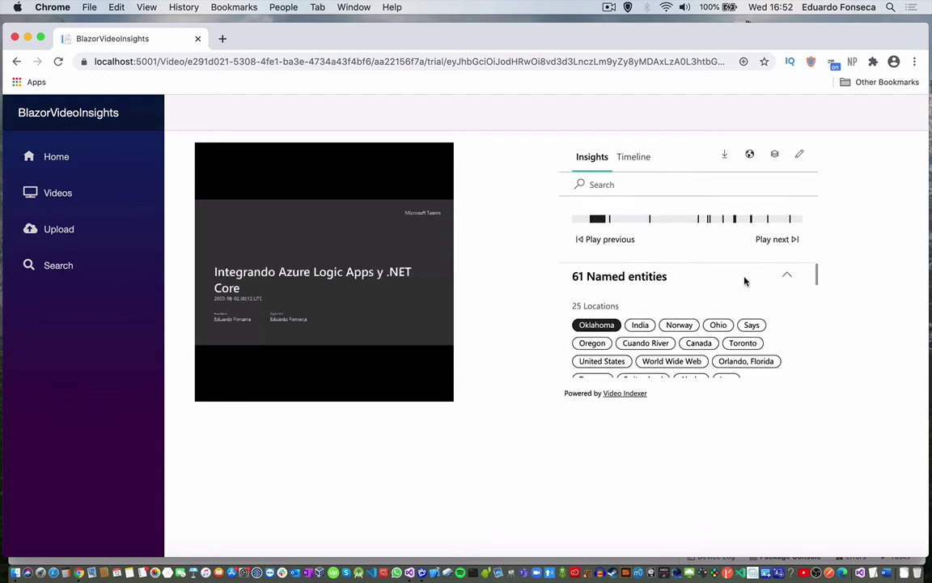
pyautogui.scroll(-4, 745, 281)
pyautogui.scroll(1, 745, 281)
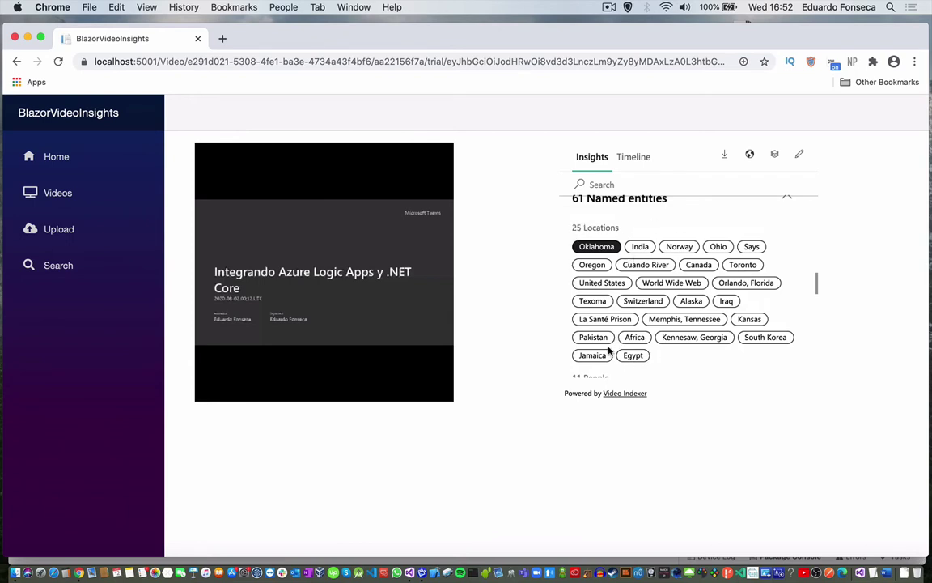
pyautogui.scroll(-2, 610, 350)
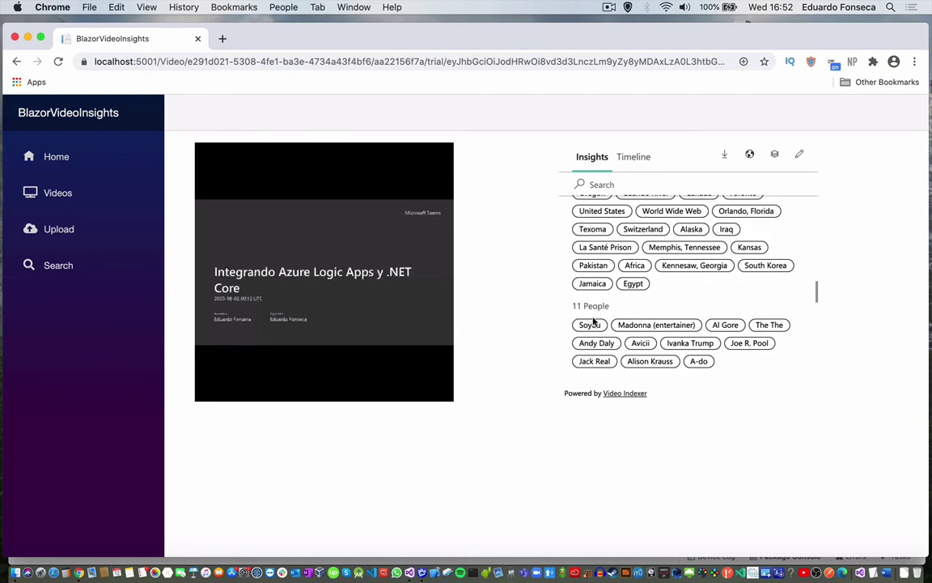
# Select Soyou and then Ivanka Trump among the people in the named entities
pyautogui.click(595, 326)
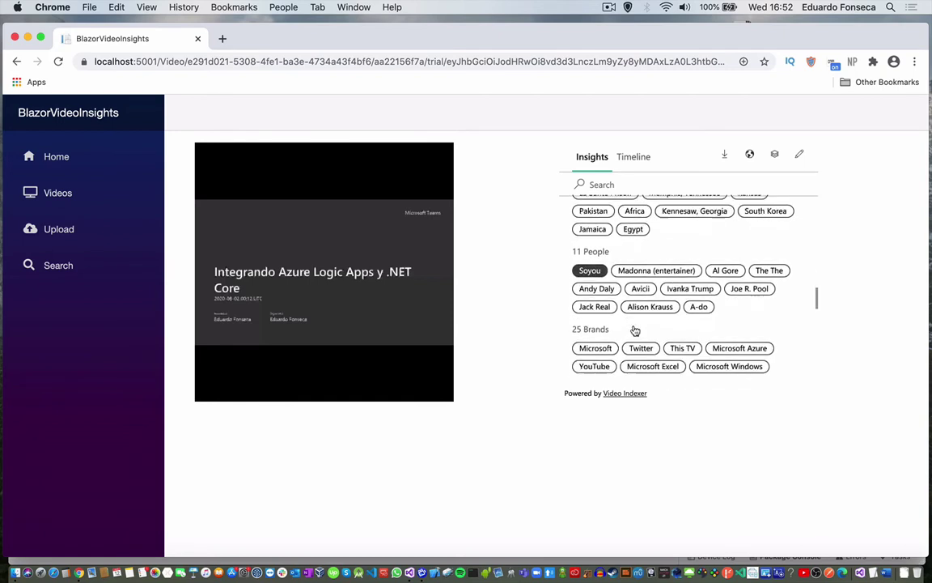
pyautogui.scroll(-1, 639, 324)
pyautogui.click(686, 286)
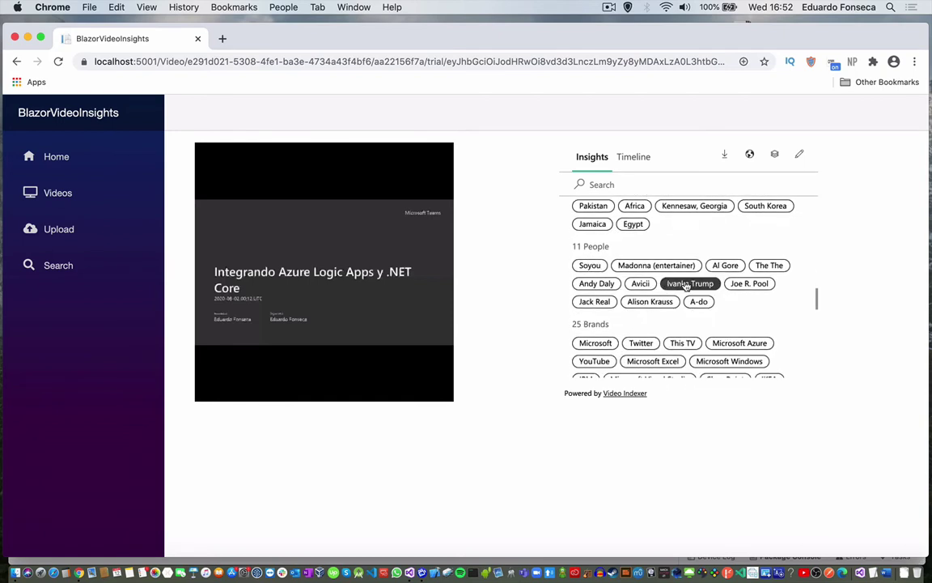
# Select the brands Microsoft and then .NET Framework in the named entities and check the occurrences of .NET Framework
pyautogui.scroll(-4, 686, 286)
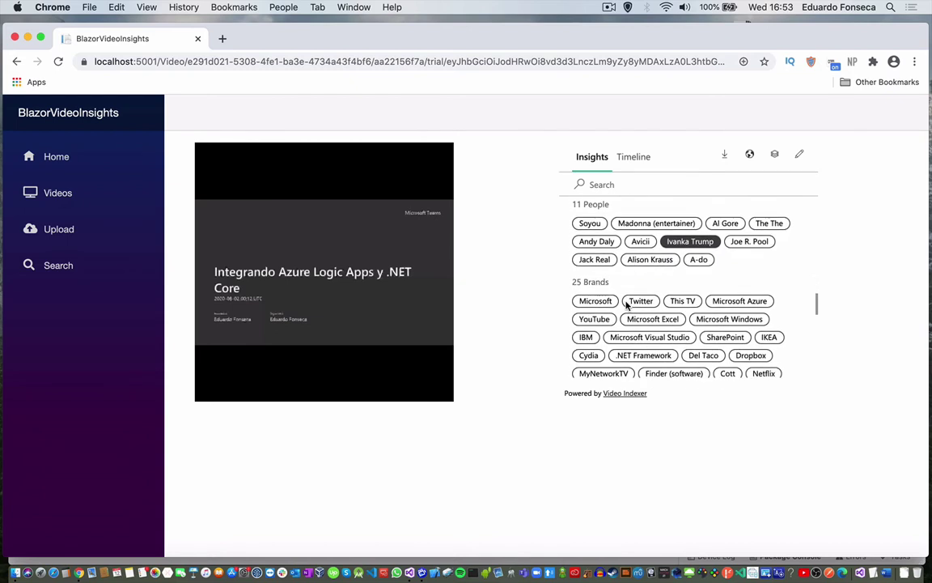
pyautogui.click(595, 301)
pyautogui.scroll(-4, 599, 303)
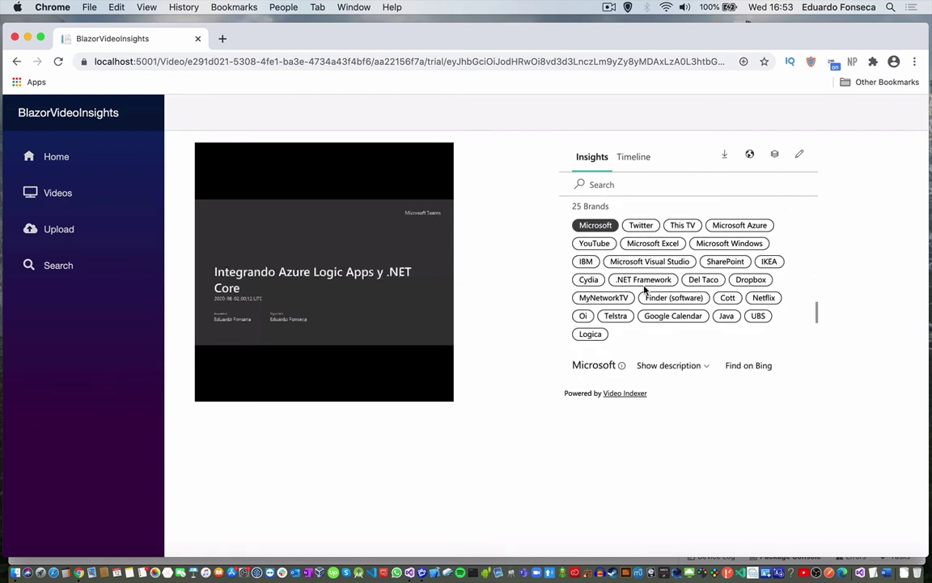
pyautogui.click(645, 284)
pyautogui.scroll(-4, 639, 283)
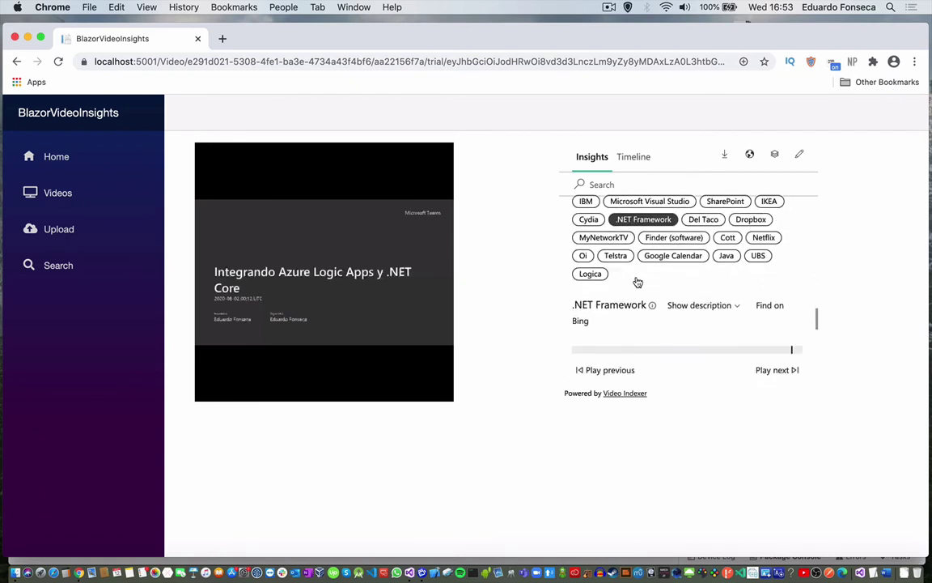
# Return to the people in the named entities and select A-do
pyautogui.scroll(6, 664, 259)
pyautogui.click(697, 229)
pyautogui.scroll(7, 663, 239)
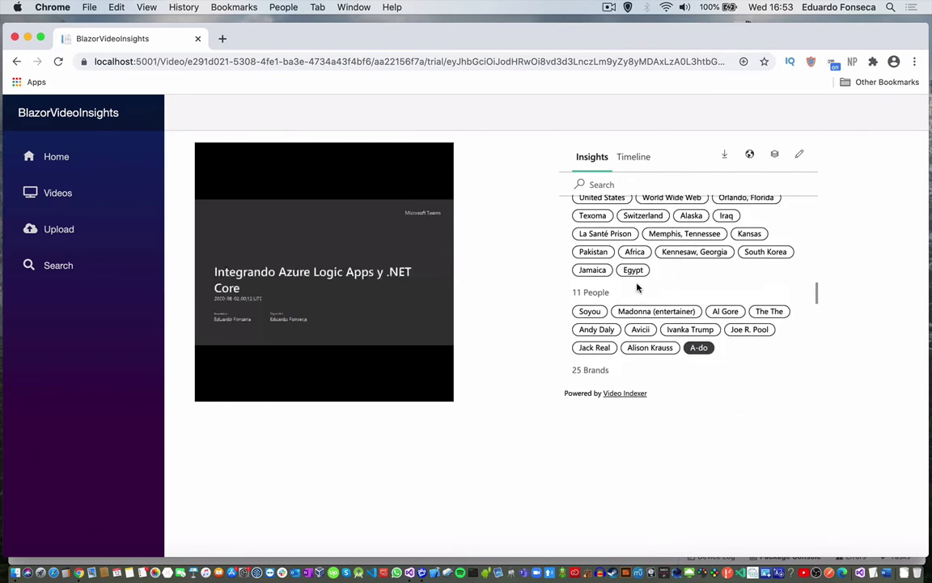
# Select Madonna (entertainer) among the people in the named entities and check where the name occurs
pyautogui.click(625, 313)
pyautogui.scroll(-5, 647, 316)
pyautogui.scroll(-15, 648, 315)
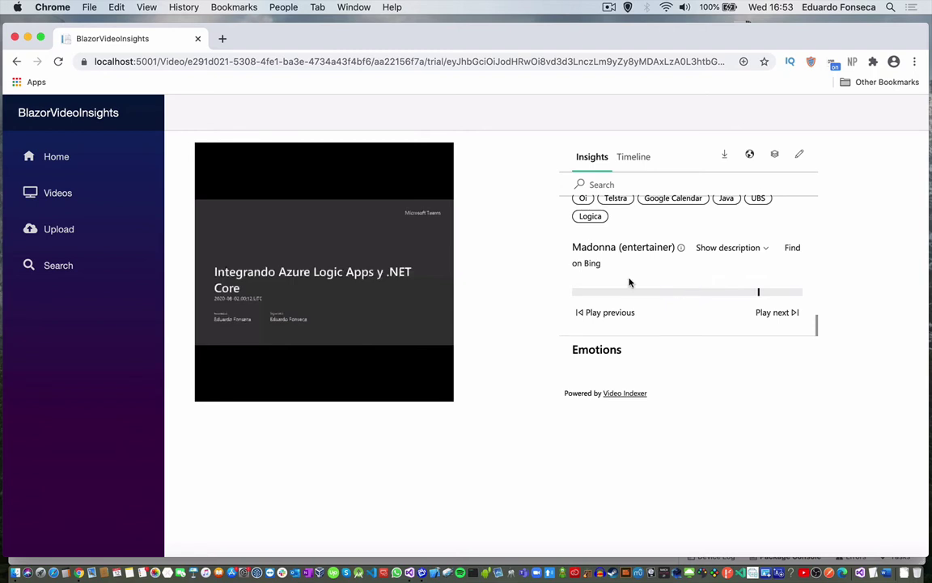
pyautogui.scroll(10, 630, 275)
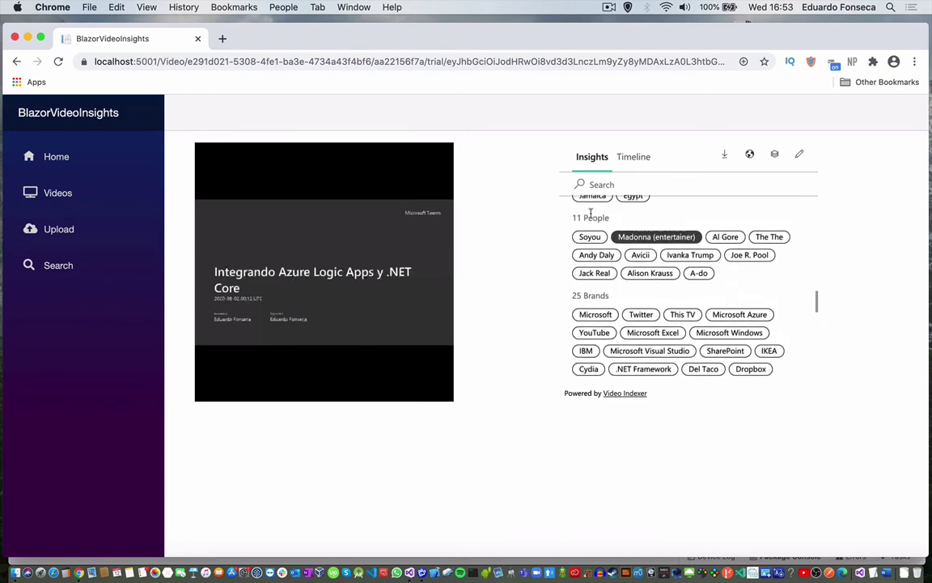
# Select Soyou among the people in the named entities and show the description of that entity
pyautogui.click(590, 236)
pyautogui.scroll(-1, 654, 232)
pyautogui.scroll(-8, 654, 231)
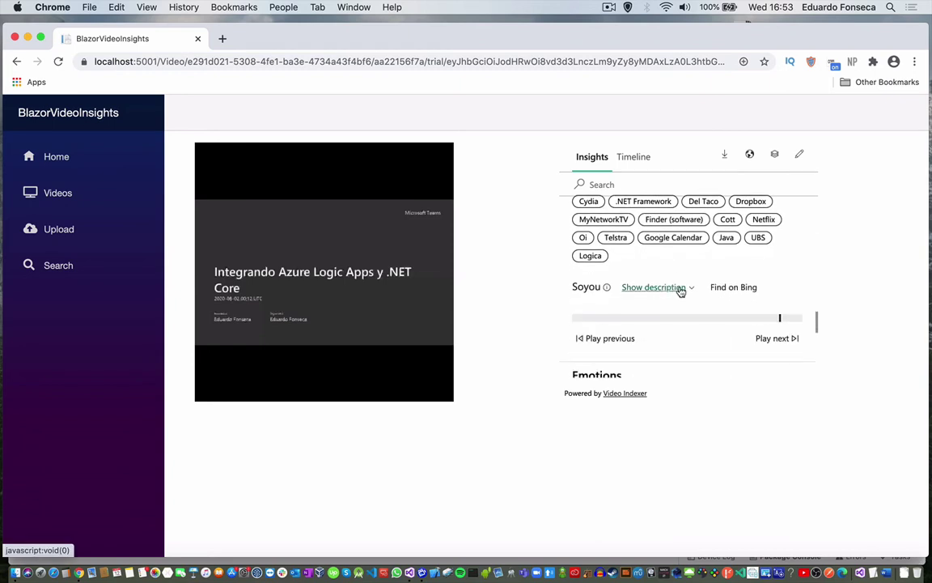
pyautogui.click(678, 289)
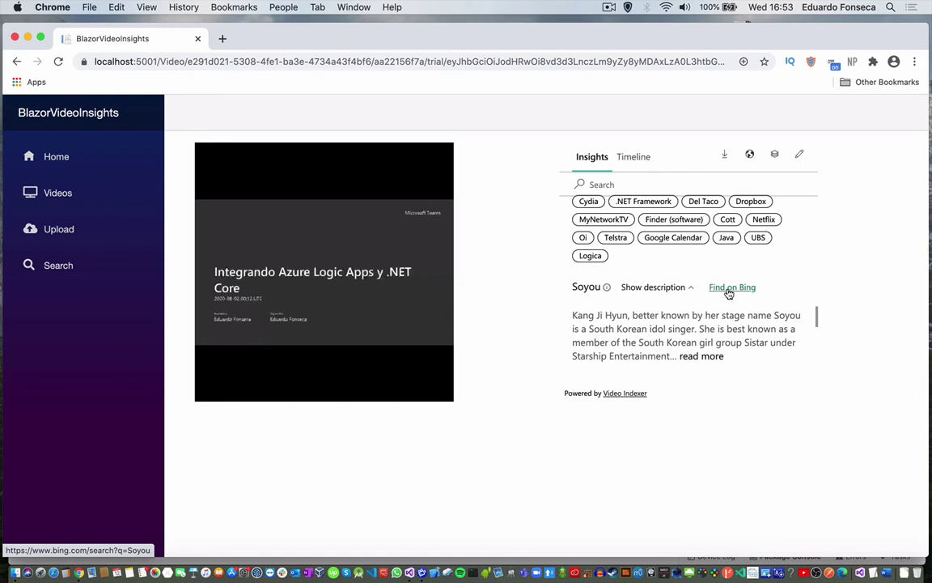
pyautogui.scroll(2, 728, 294)
pyautogui.scroll(-4, 728, 293)
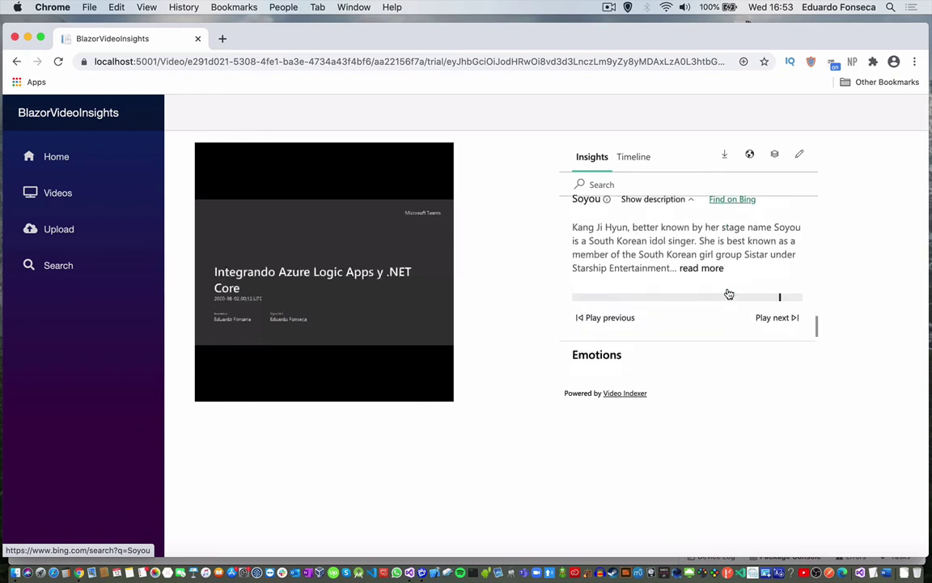
# Go on to the Emotions section and examine where Joy occurs in the video
pyautogui.scroll(-3, 729, 294)
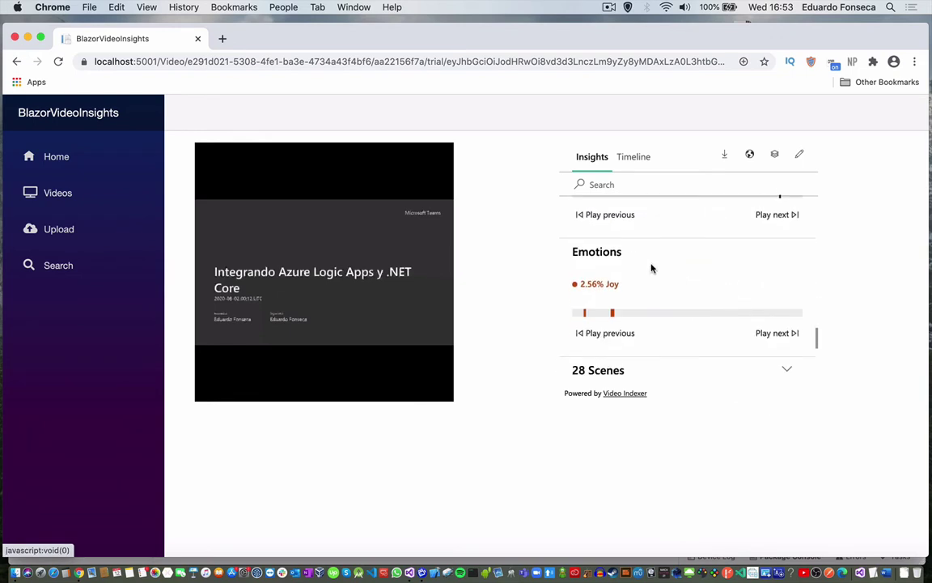
pyautogui.doubleClick(597, 253)
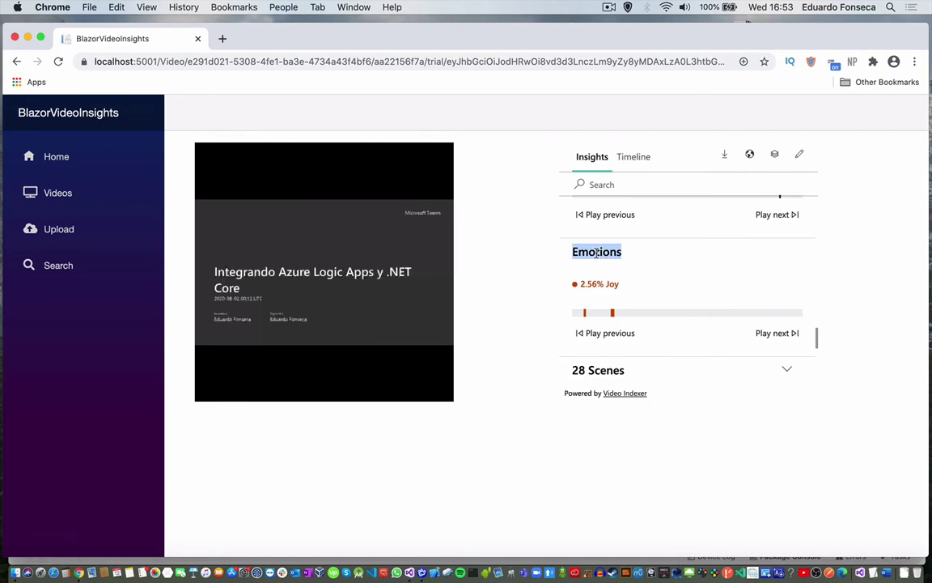
pyautogui.moveTo(613, 315)
# Expand the Scenes section and look through the scenes down to the shots and keyframes
pyautogui.click(787, 369)
pyautogui.scroll(-5, 790, 372)
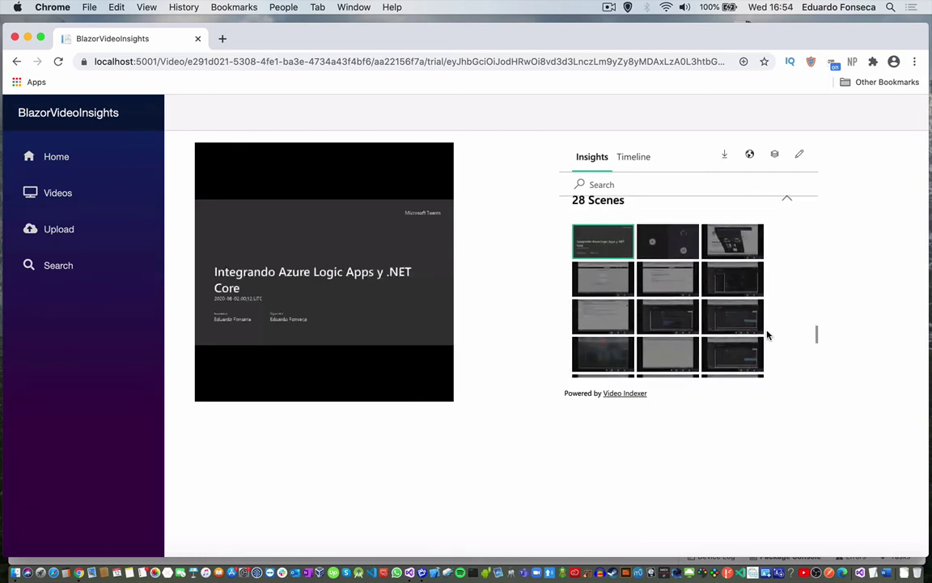
pyautogui.scroll(-8, 709, 304)
pyautogui.scroll(-2, 710, 304)
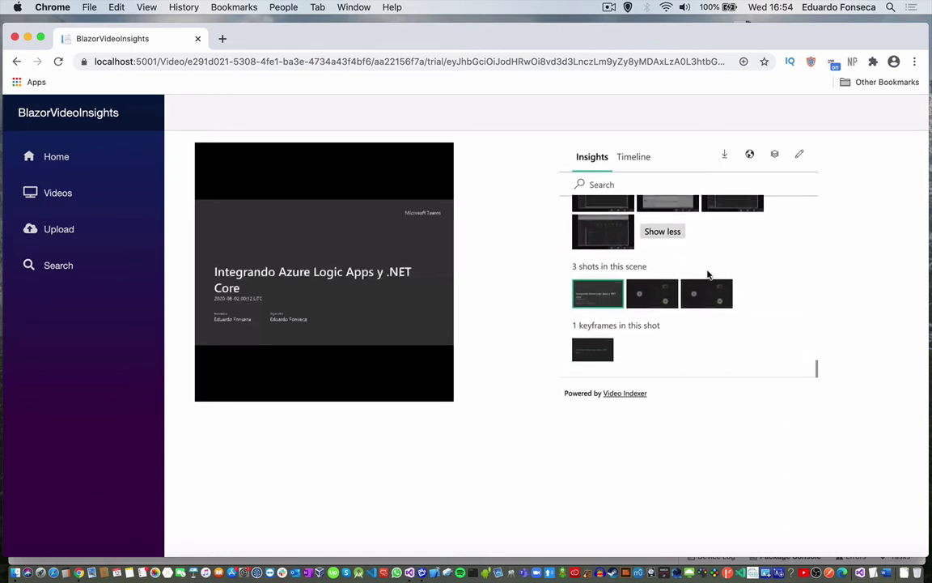
# Open the video's timeline and jump to the transcript line at 00:00:25
pyautogui.scroll(15, 751, 282)
pyautogui.scroll(3, 750, 282)
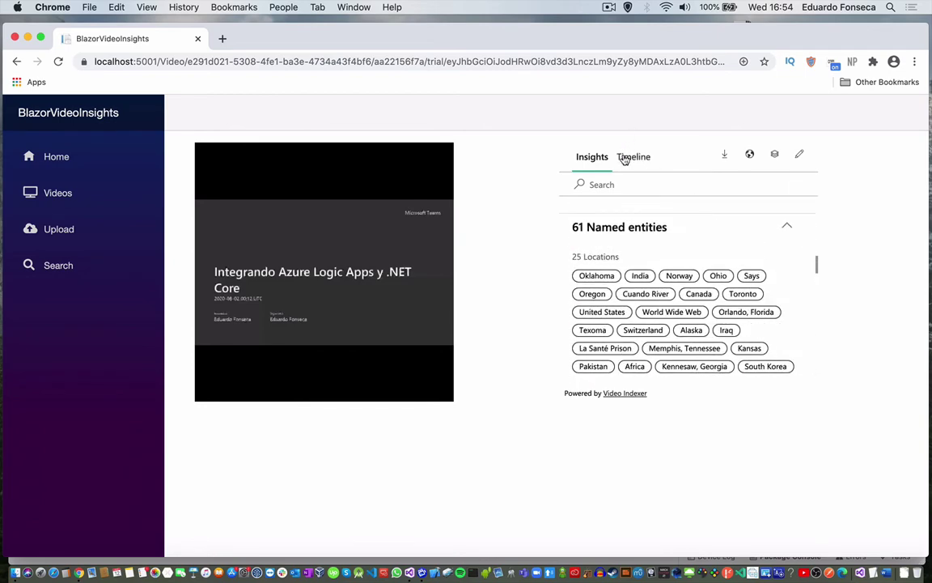
pyautogui.click(632, 158)
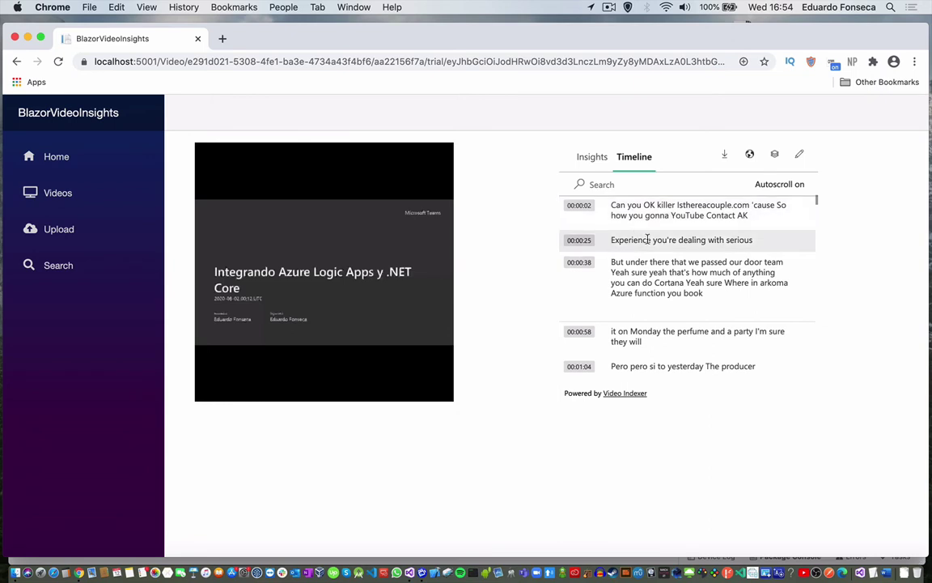
pyautogui.click(649, 240)
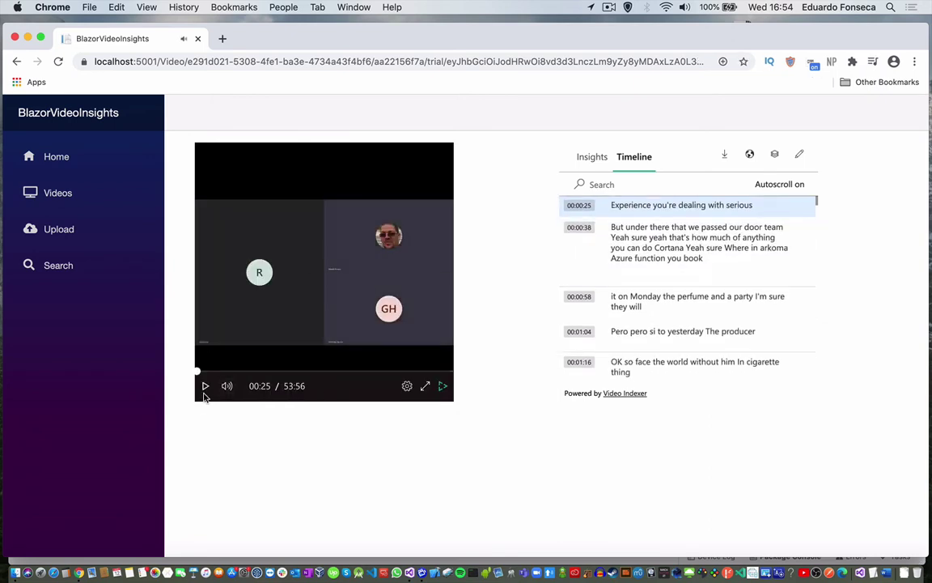
# Mute the video and jump to the transcript lines at 00:00:58 and 00:01:48
pyautogui.click(205, 387)
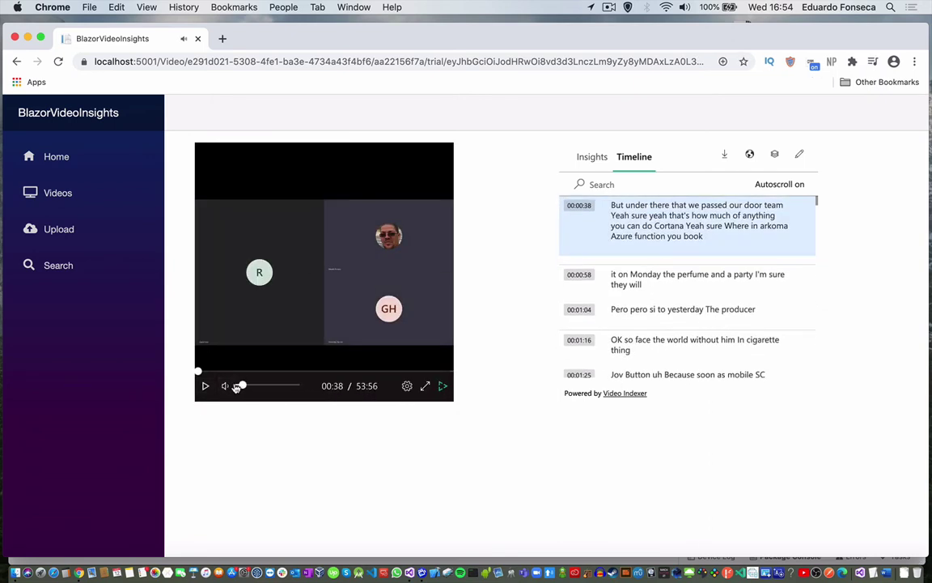
pyautogui.click(234, 387)
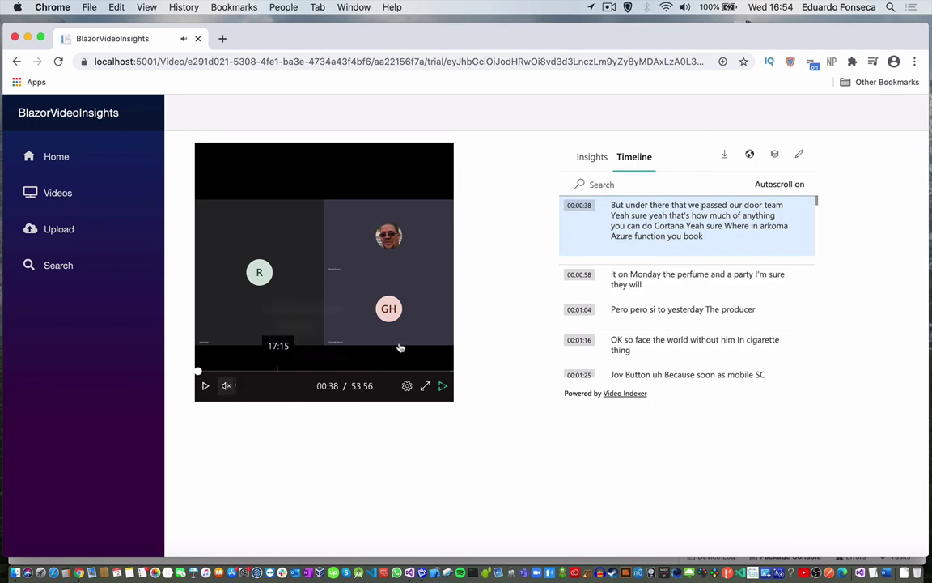
pyautogui.click(662, 285)
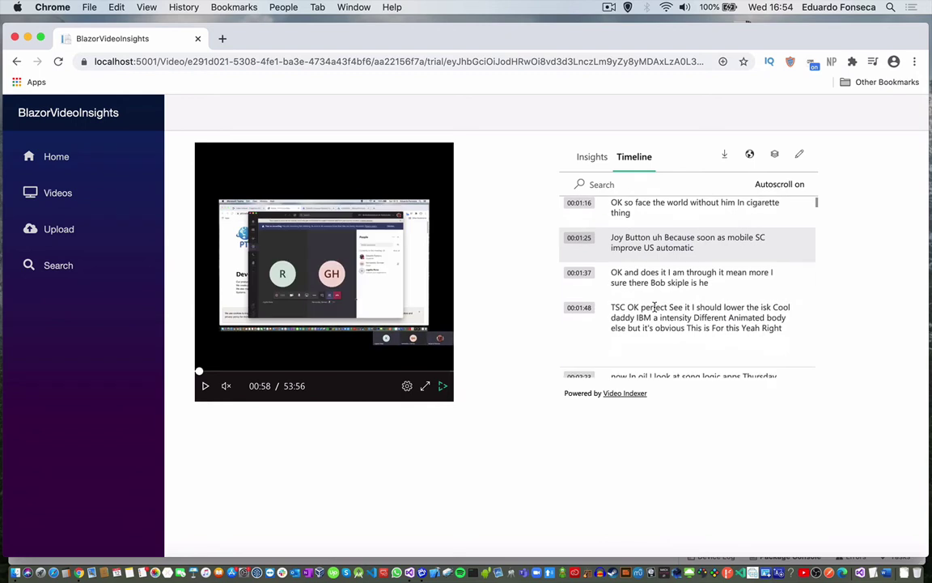
pyautogui.click(648, 317)
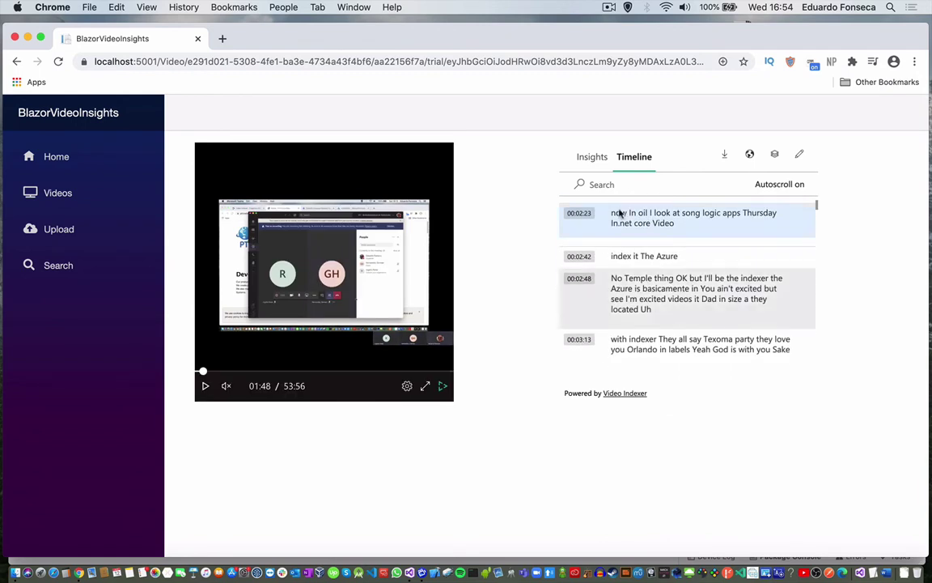
# Return to the insights and jump to the detected person's appearance about a fifth of the way through the video
pyautogui.click(590, 156)
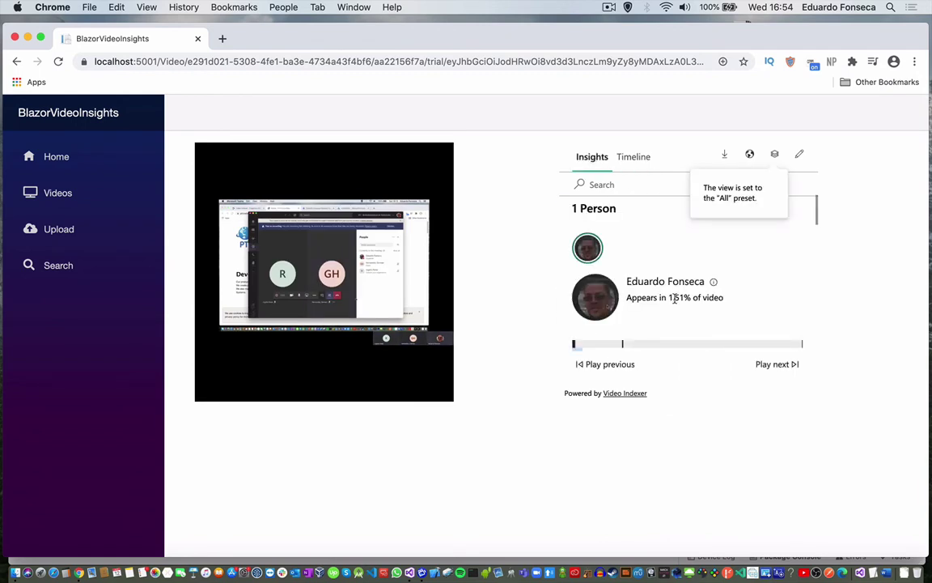
pyautogui.click(623, 346)
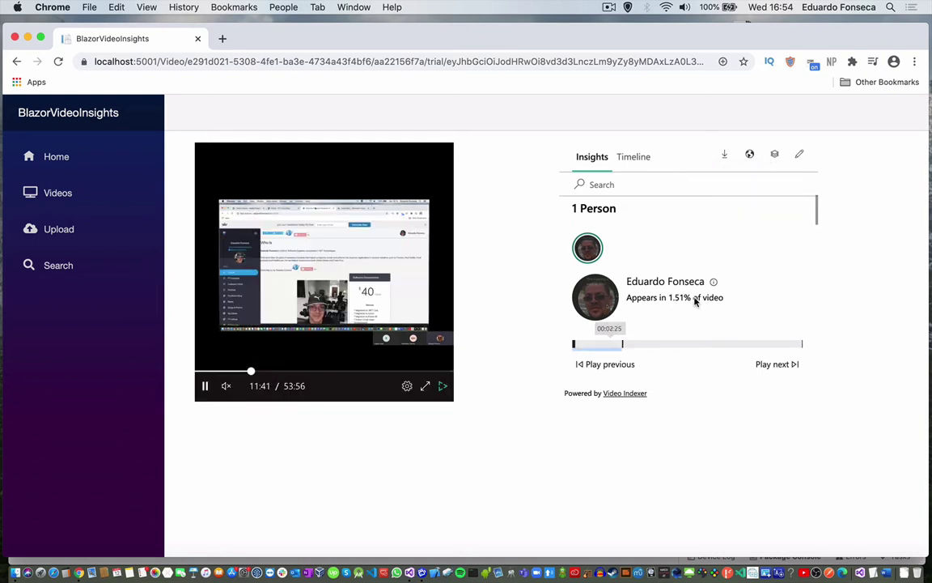
# Select the topic Musical groups and step forward and back through its occurrences, starting from the one at 00:25:01
pyautogui.scroll(-3, 678, 322)
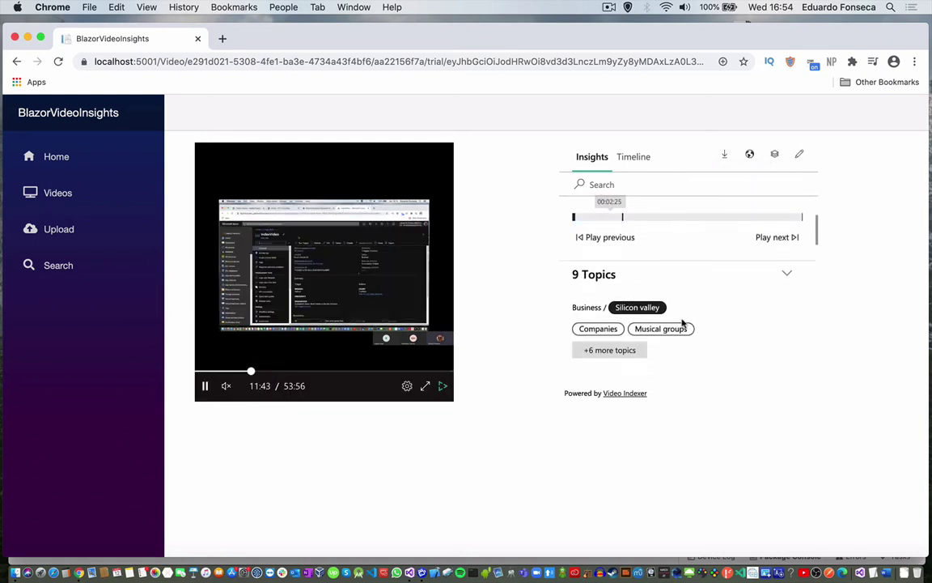
pyautogui.click(651, 328)
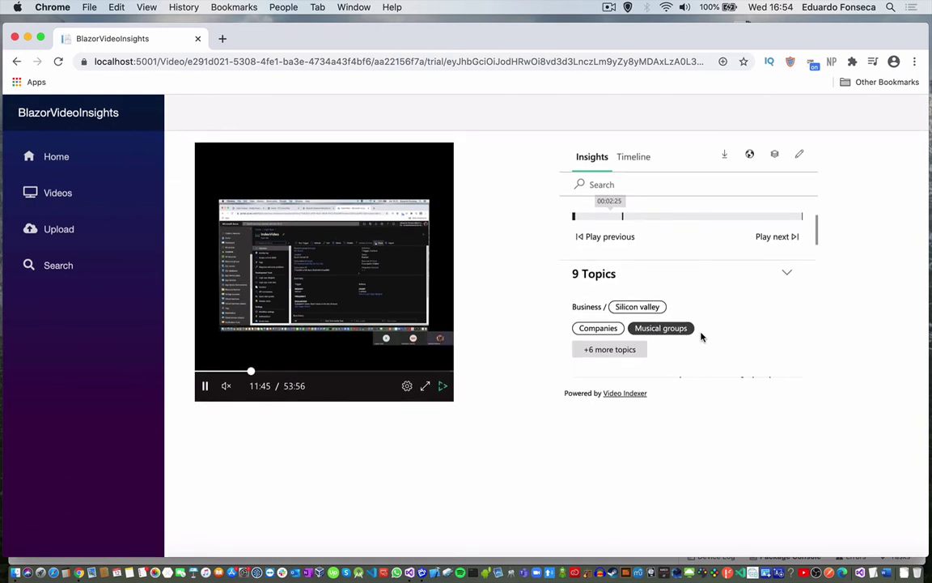
pyautogui.scroll(-3, 699, 331)
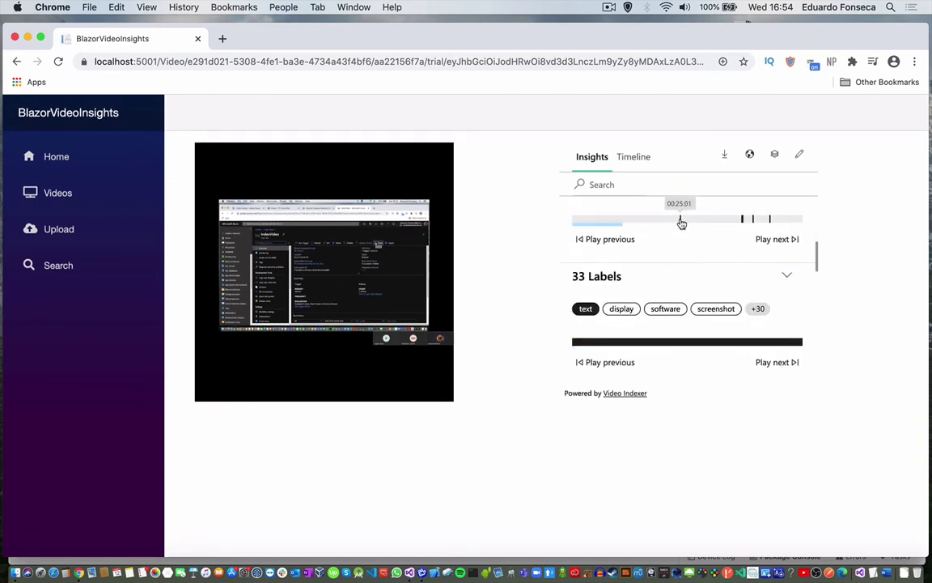
pyautogui.click(682, 220)
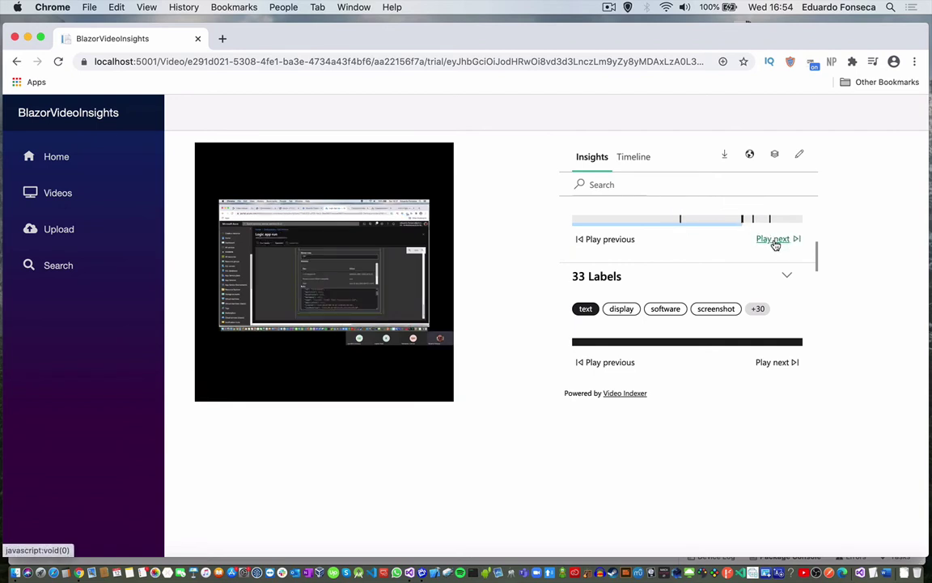
pyautogui.click(773, 240)
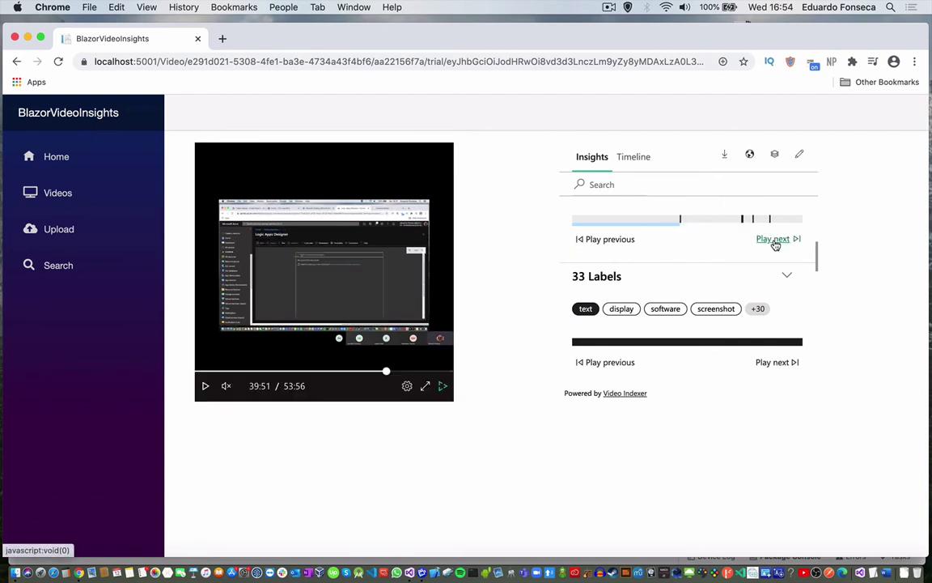
pyautogui.click(602, 240)
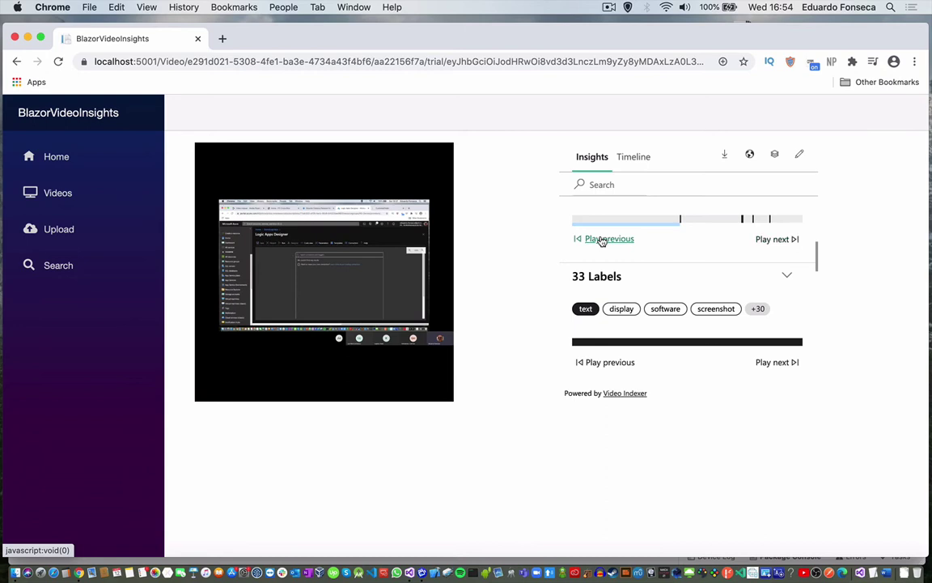
# Select the labels display and software, expand the full label list, and check the occurrences of web page
pyautogui.scroll(-1, 666, 265)
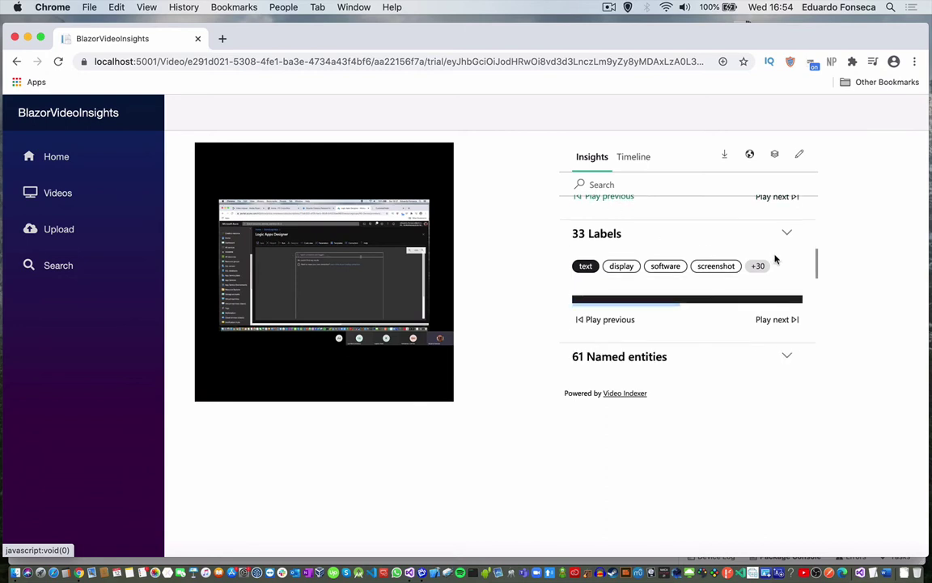
pyautogui.click(622, 267)
pyautogui.click(665, 267)
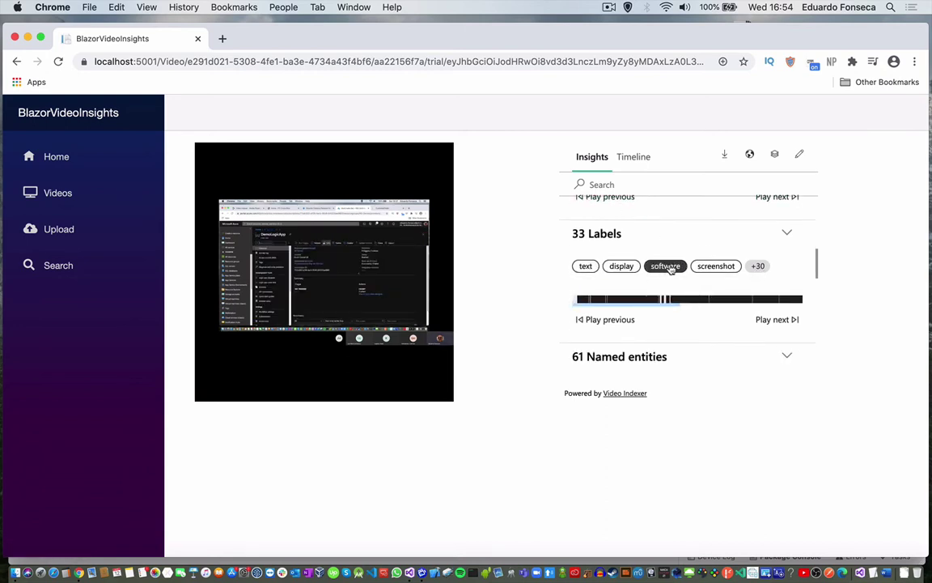
pyautogui.click(755, 266)
pyautogui.click(709, 308)
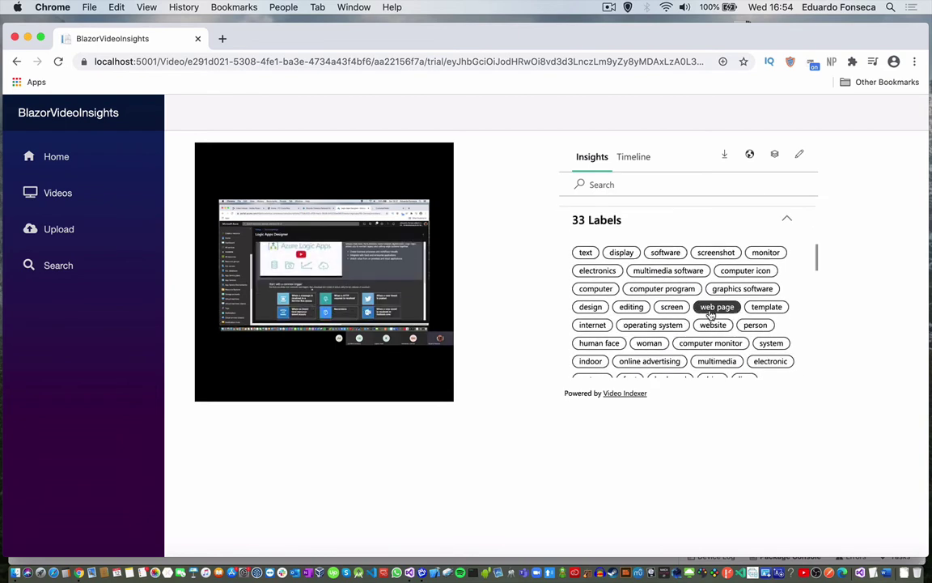
pyautogui.scroll(-3, 710, 312)
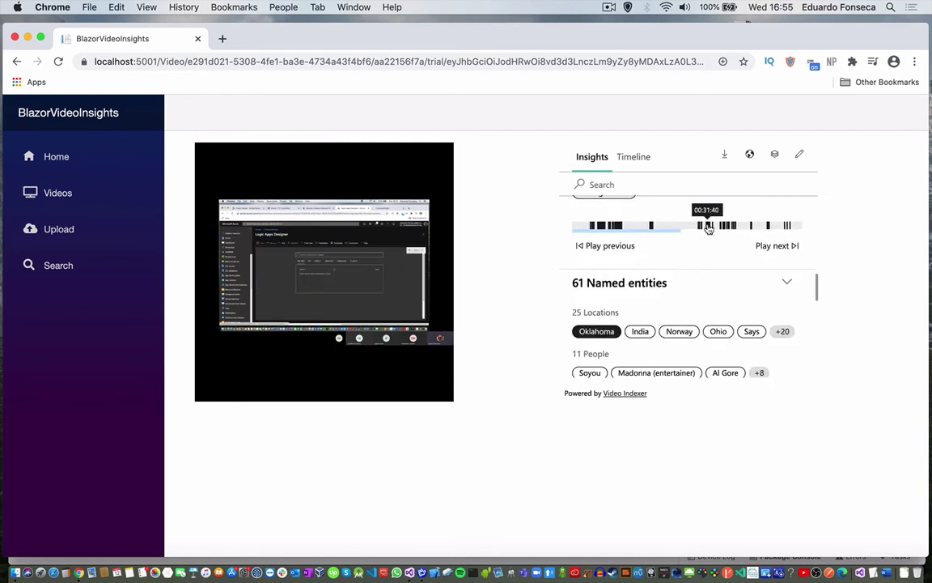
# Open the timeline again, look further down the transcript, and pause the video
pyautogui.click(628, 158)
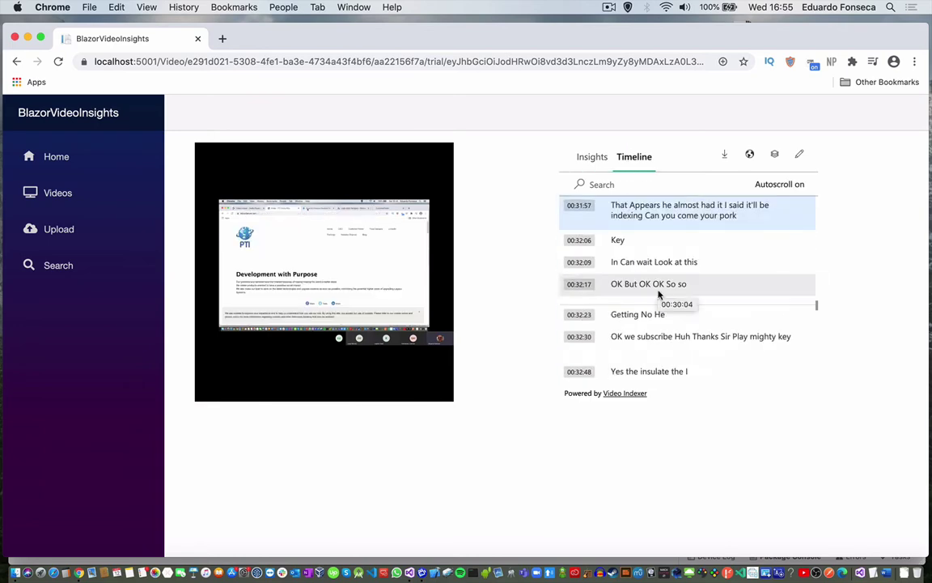
pyautogui.scroll(-3, 660, 295)
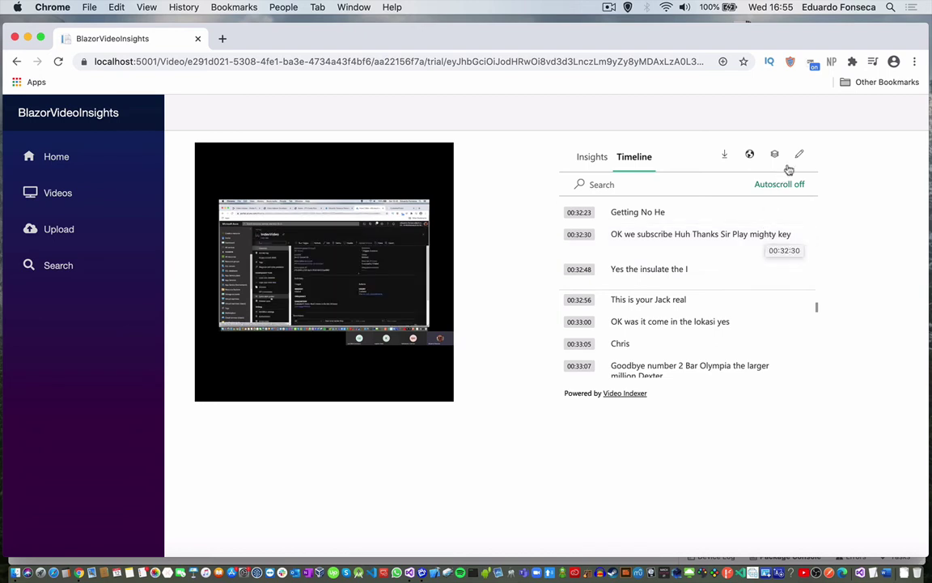
pyautogui.click(205, 388)
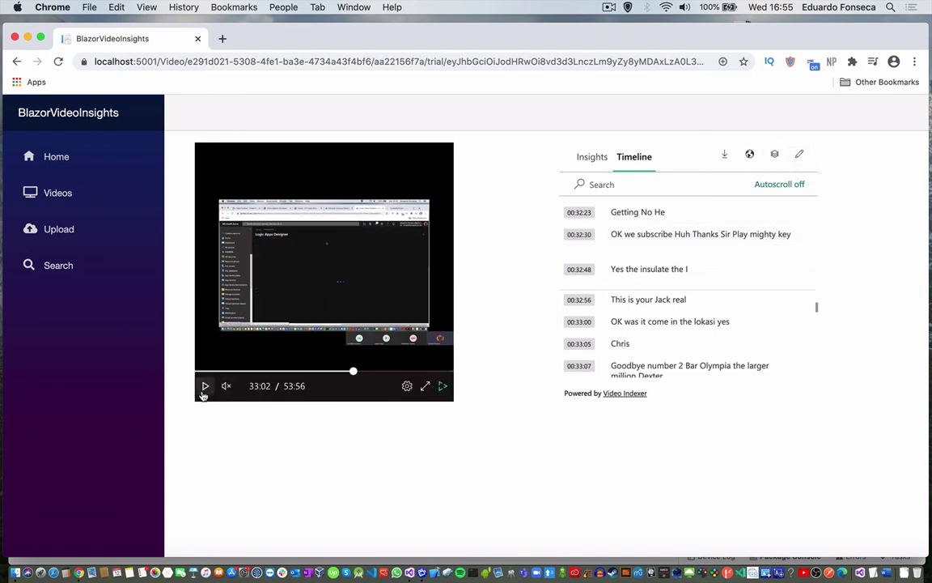
# Open the transcript line at 00:00:02 in editing mode and leave editing without changing the text
pyautogui.click(799, 156)
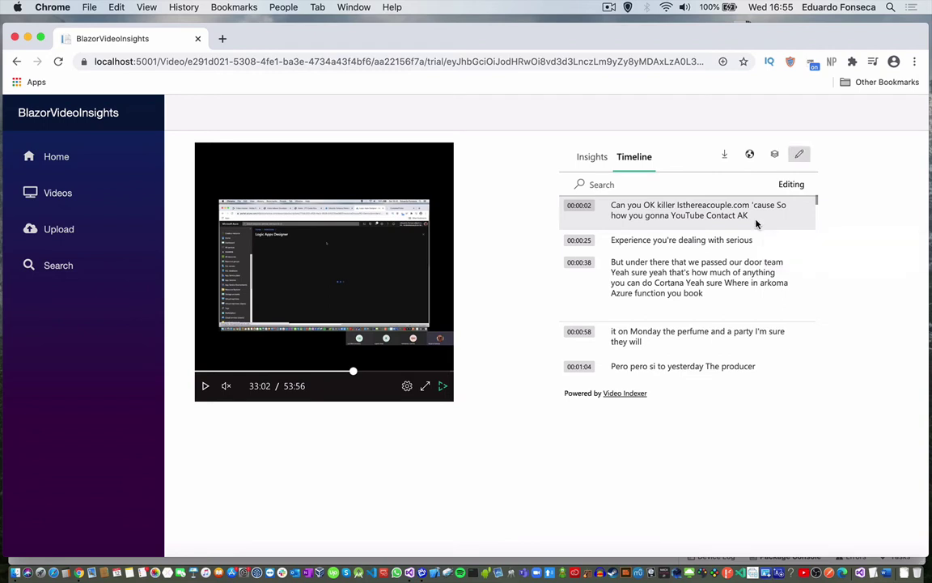
pyautogui.click(719, 215)
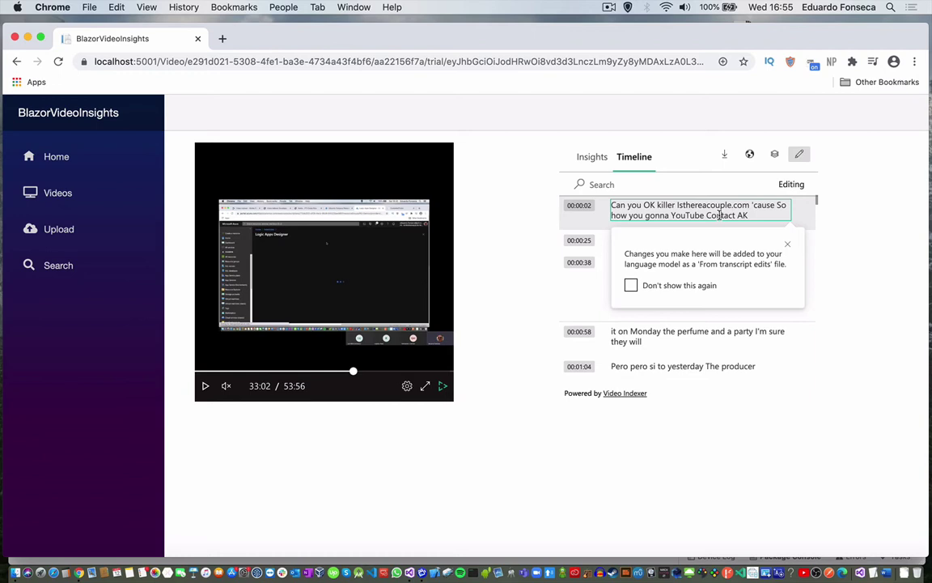
pyautogui.click(855, 224)
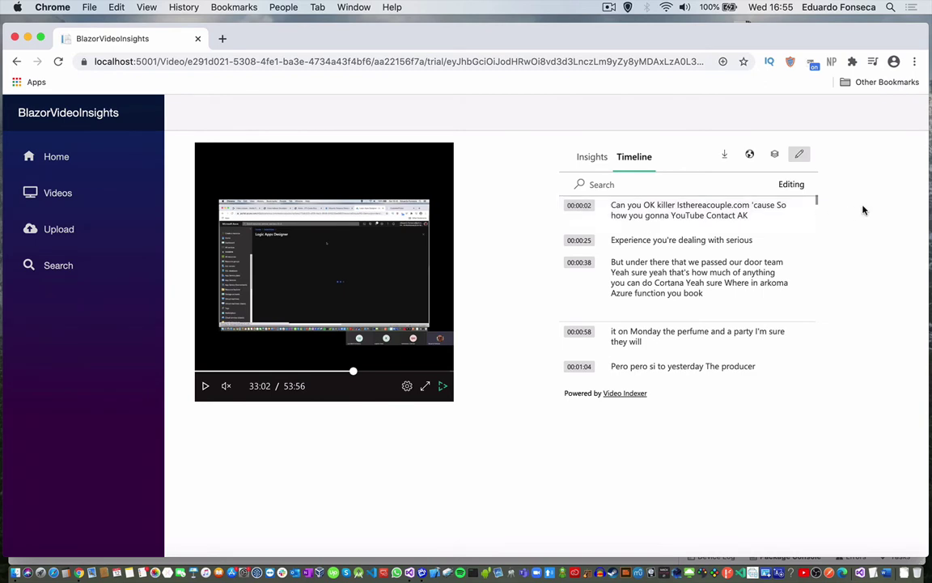
pyautogui.click(796, 158)
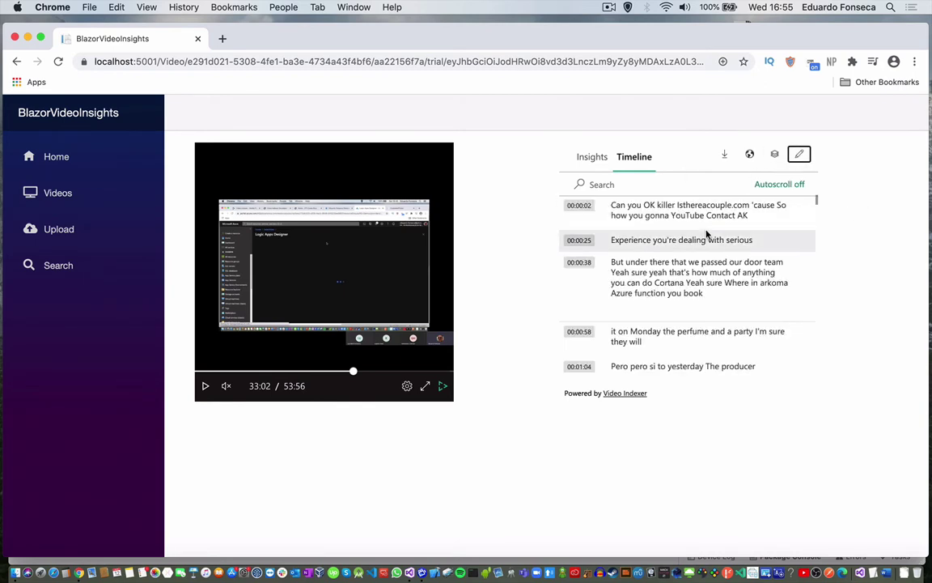
# Unmute the video and play it from the transcript line at 00:00:02
pyautogui.moveTo(225, 390)
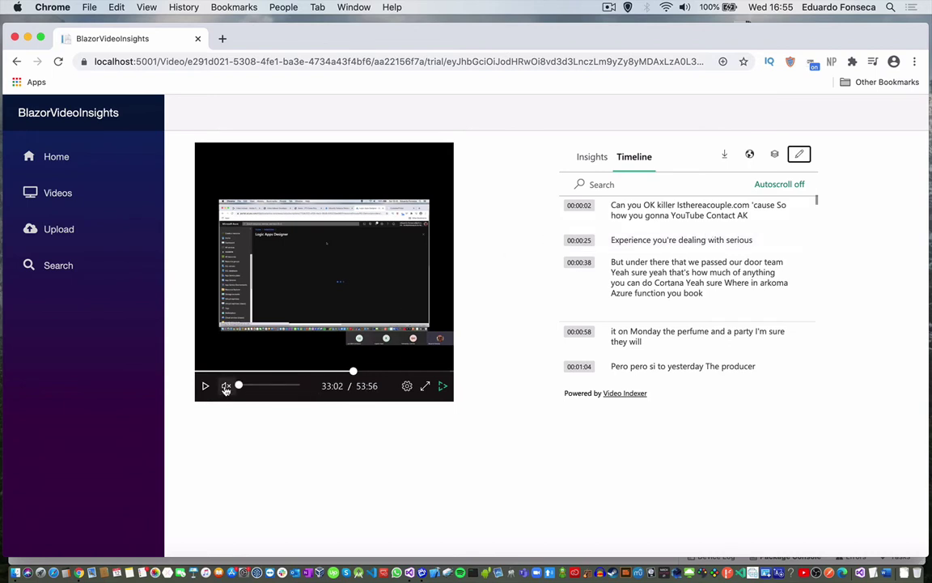
pyautogui.click(231, 389)
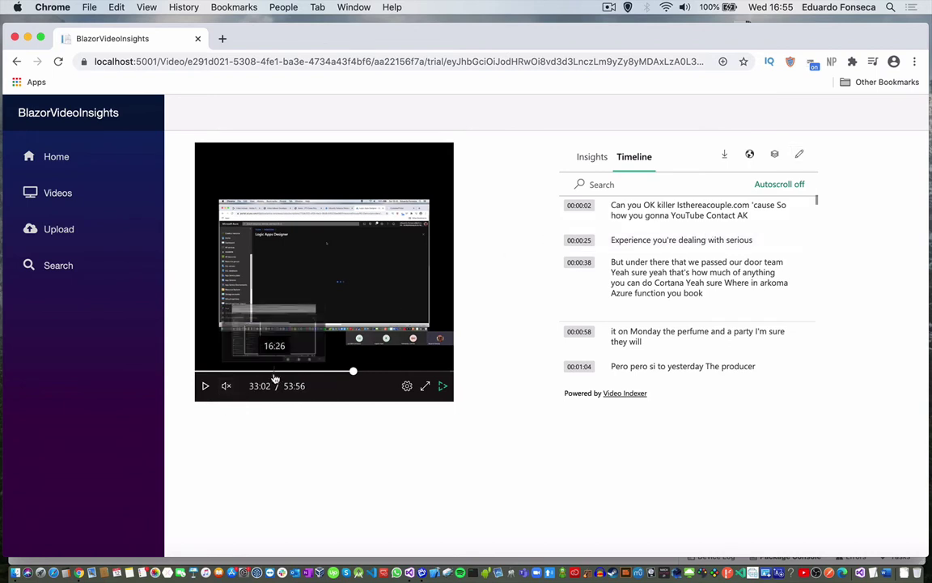
pyautogui.click(231, 389)
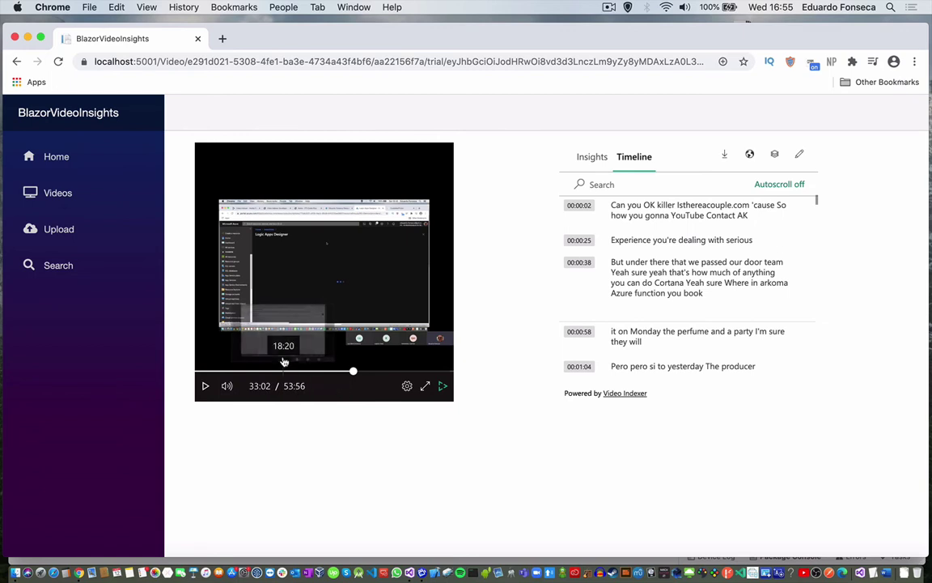
pyautogui.click(623, 216)
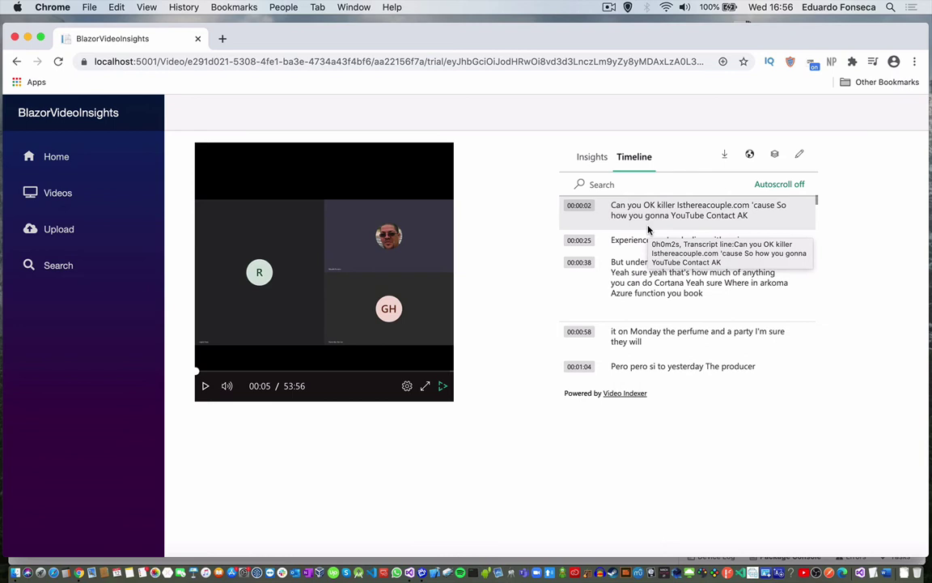
# Return to the video list and open the video Creating your own video streaming service with Azure
pyautogui.click(46, 196)
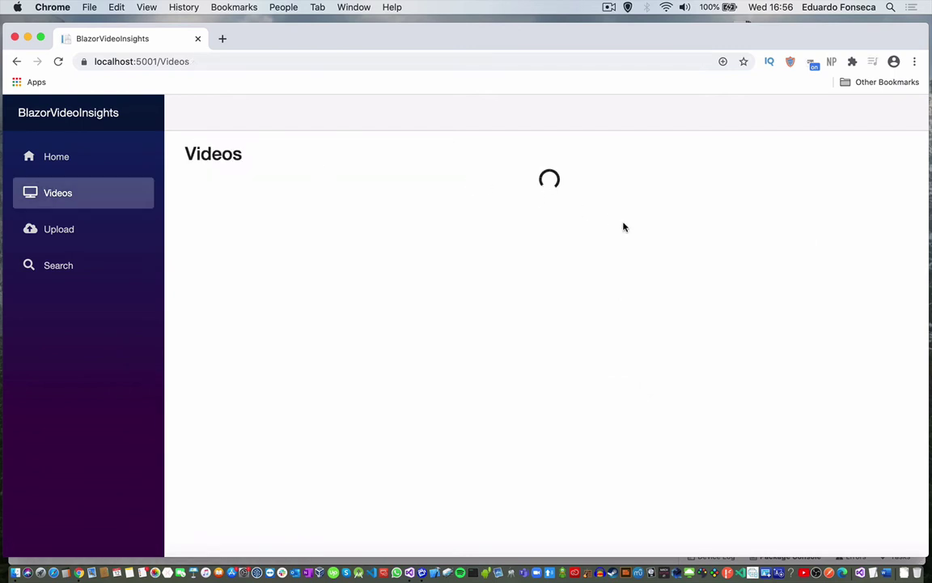
pyautogui.scroll(-3, 535, 292)
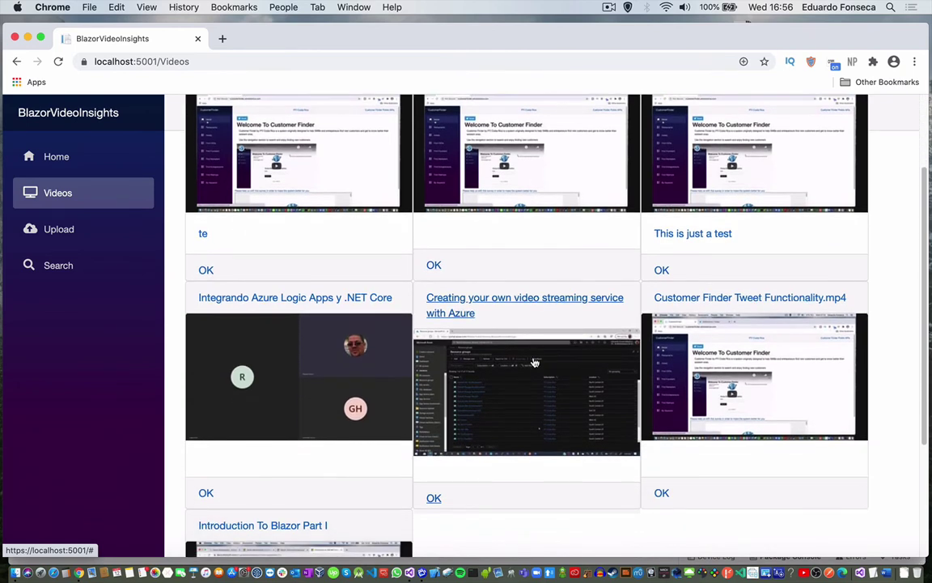
pyautogui.click(510, 386)
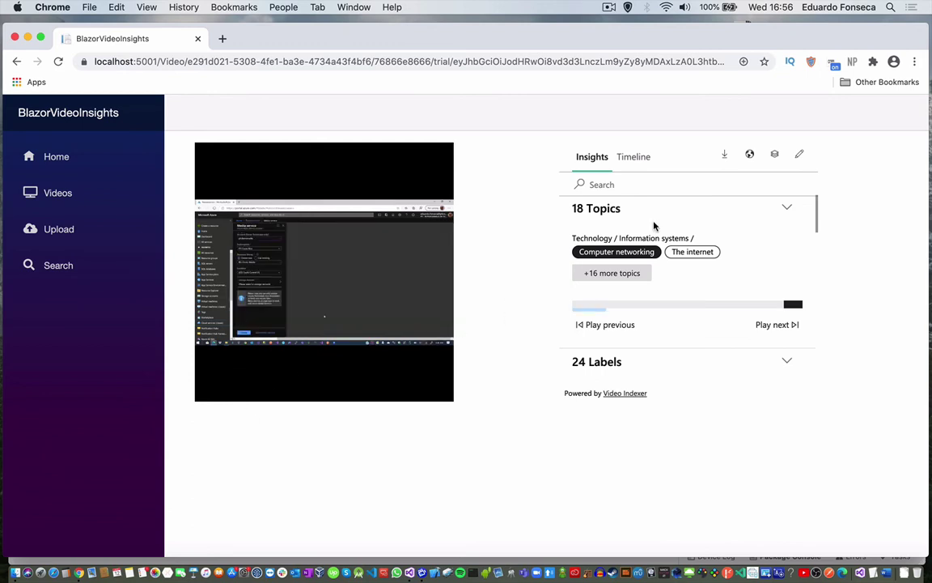
# Pause the opened video and show its timeline transcript
pyautogui.moveTo(406, 287)
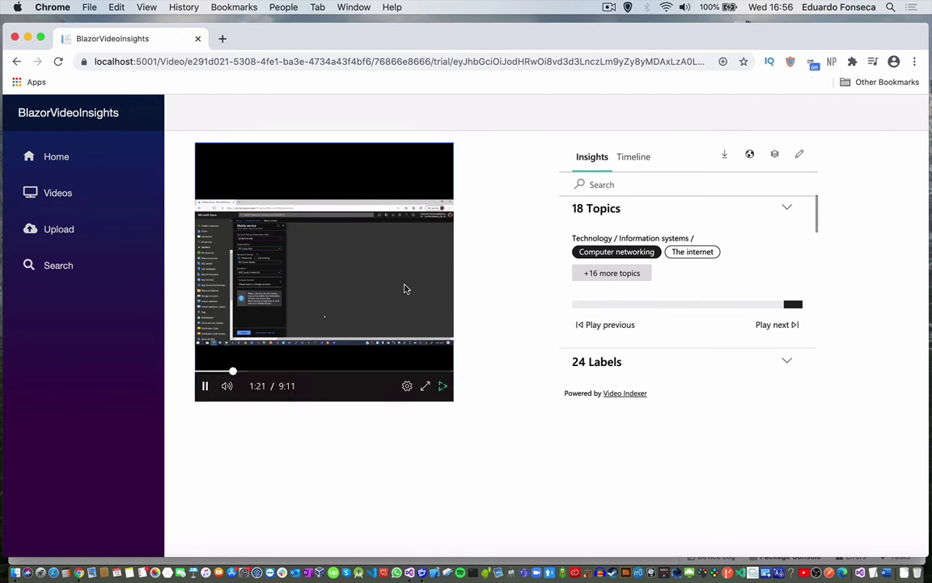
pyautogui.click(205, 388)
pyautogui.click(633, 157)
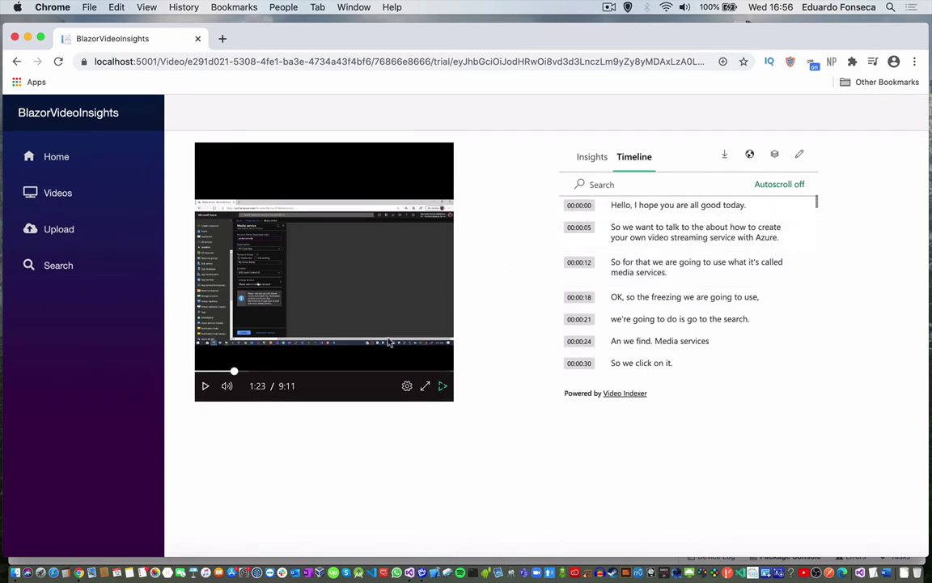
# Play the video from the beginning, pause it, and compare the transcript lines at 00:00:00, 00:00:05 and 00:00:24 with the playback
pyautogui.click(196, 371)
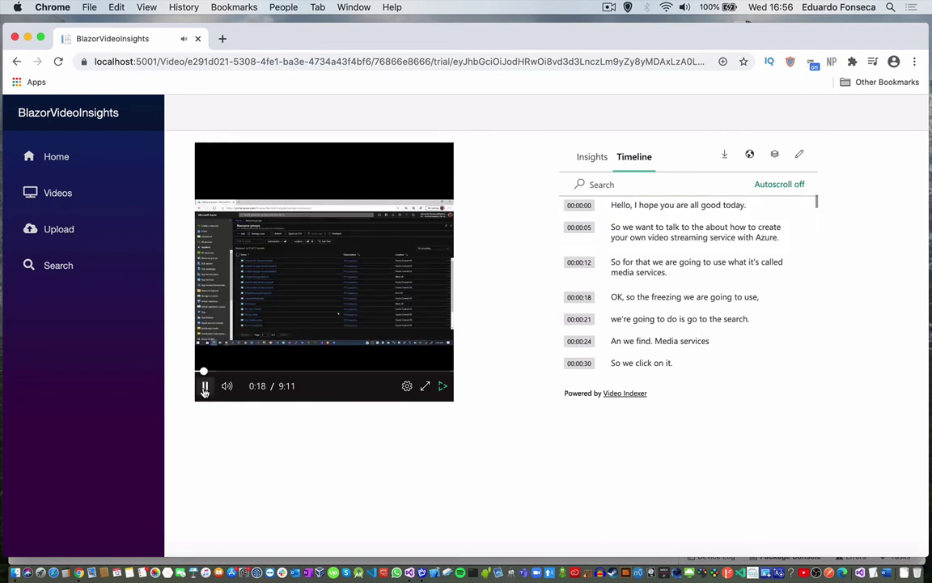
pyautogui.click(205, 389)
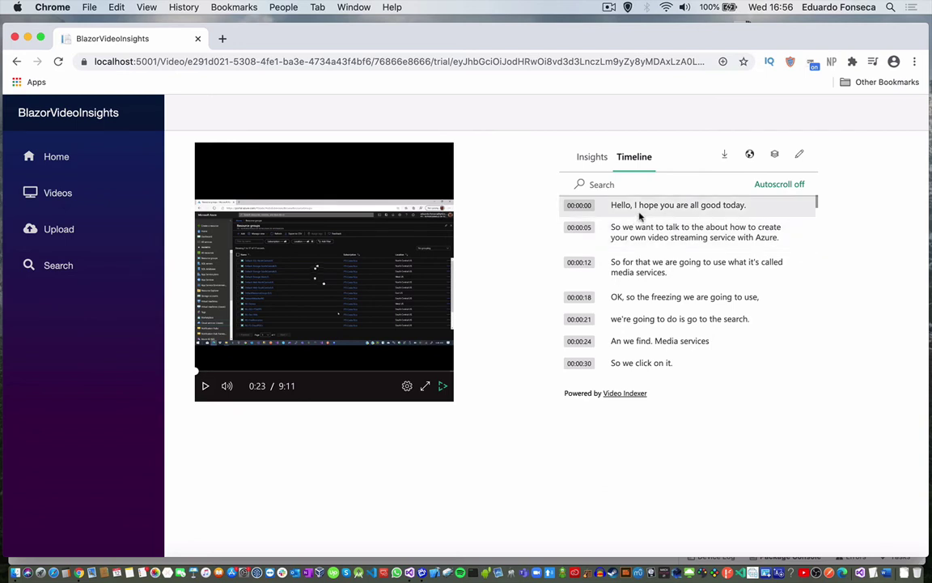
pyautogui.click(648, 208)
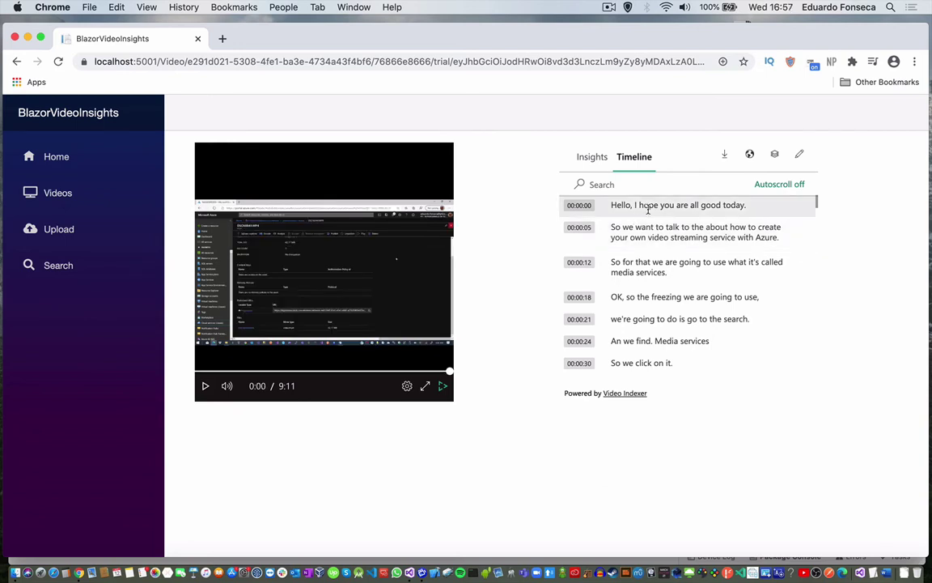
pyautogui.click(634, 227)
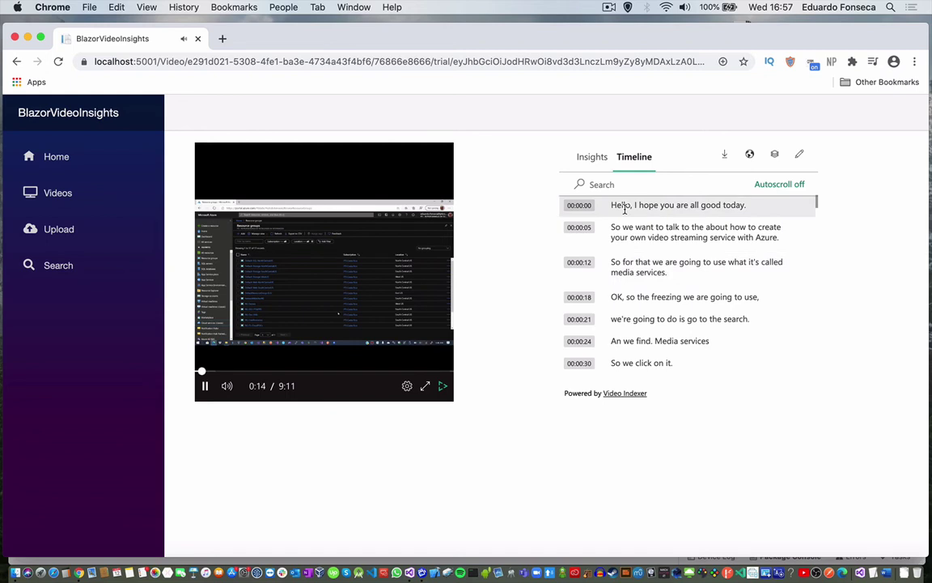
pyautogui.click(636, 340)
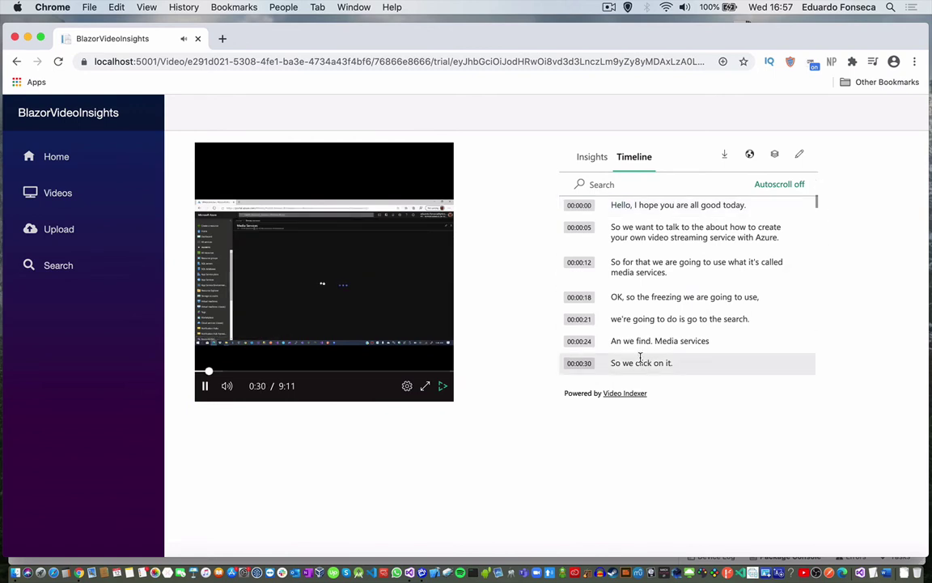
# Move playback to 6:11 and return it to the start of the video
pyautogui.click(370, 370)
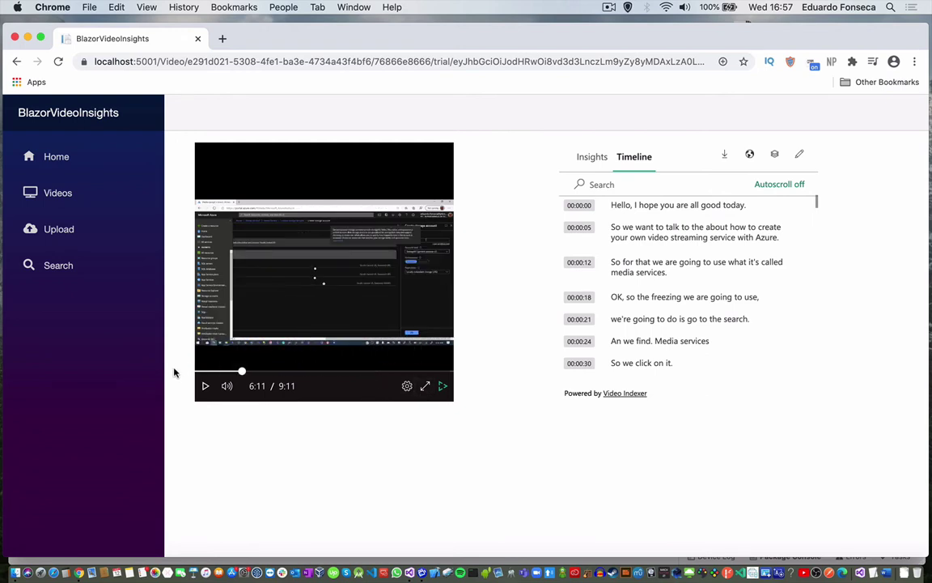
pyautogui.click(200, 372)
pyautogui.click(195, 373)
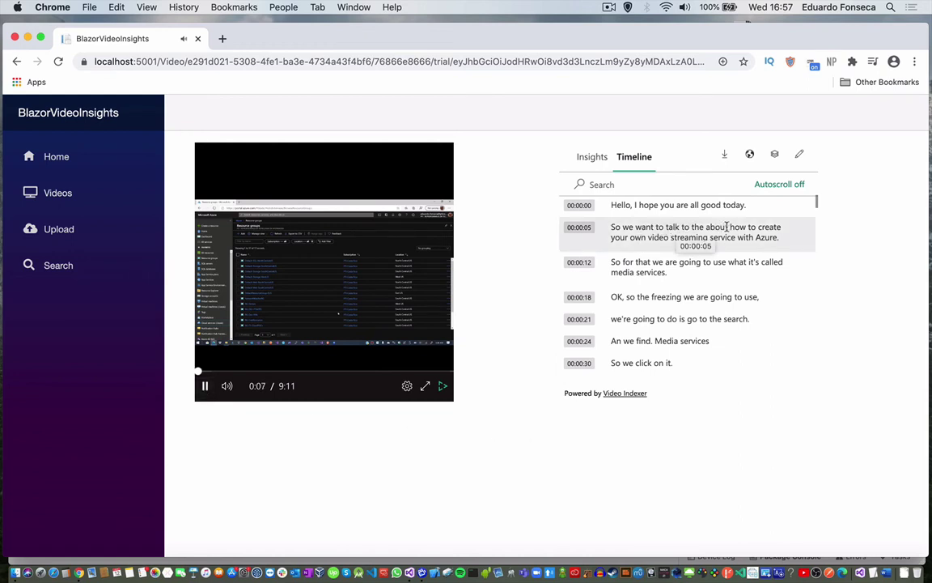
# Edit the transcript line at 00:00:05, replacing "to the" before "about" with "tofay"
pyautogui.click(800, 154)
pyautogui.click(684, 229)
pyautogui.write('fay')
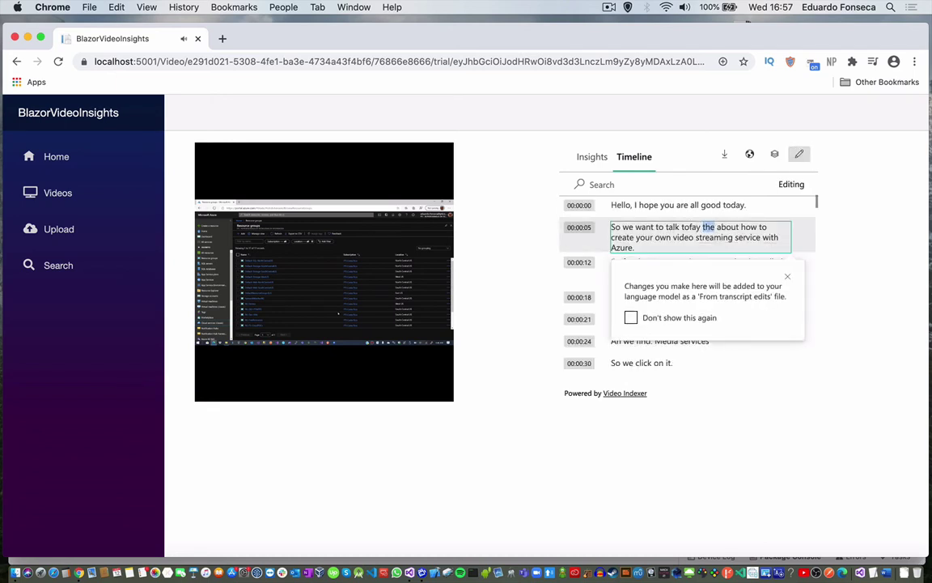
pyautogui.press('BackSpace')
pyautogui.click(878, 252)
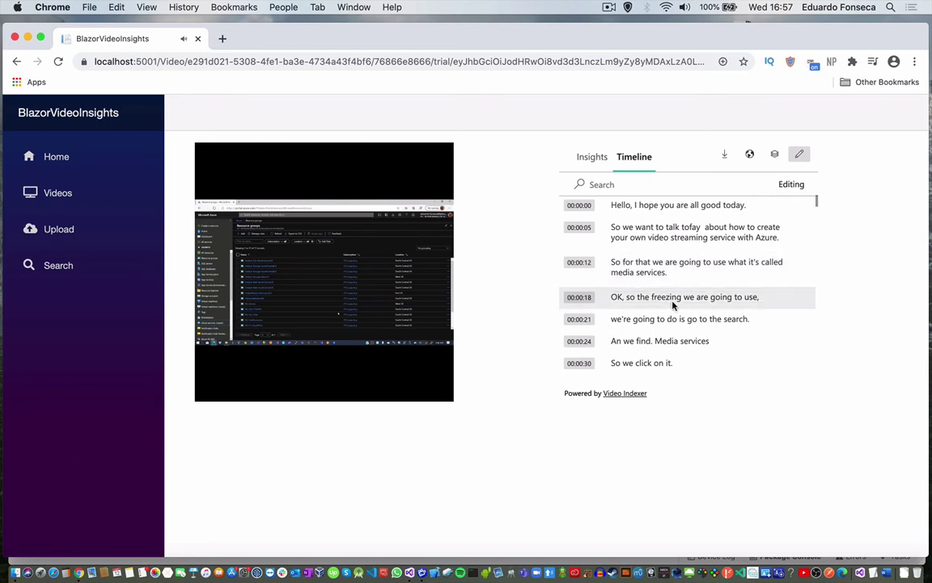
# Pause the video, change the transcript line at 00:00:18 to "OK, so the first thing we are going to do," and dismiss the language model notice
pyautogui.click(209, 386)
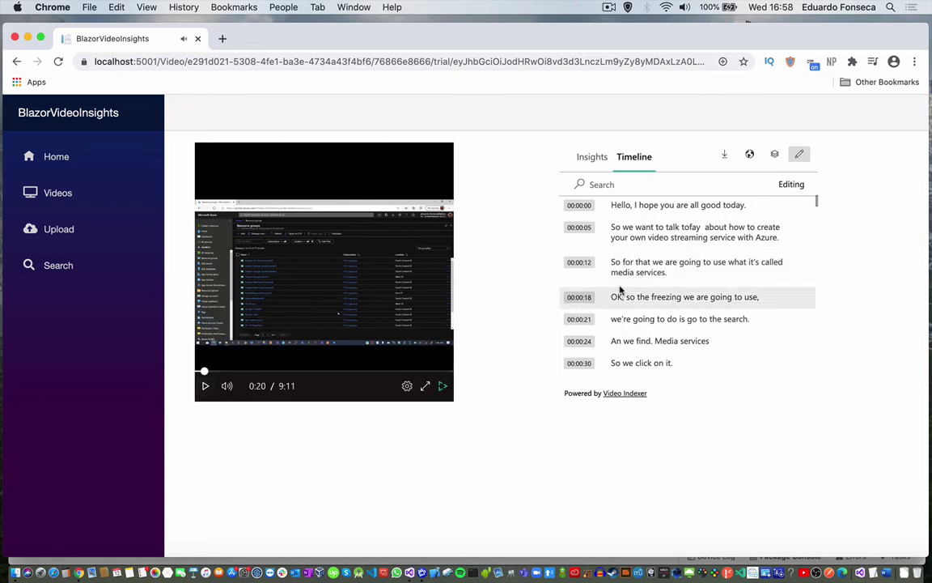
pyautogui.doubleClick(666, 297)
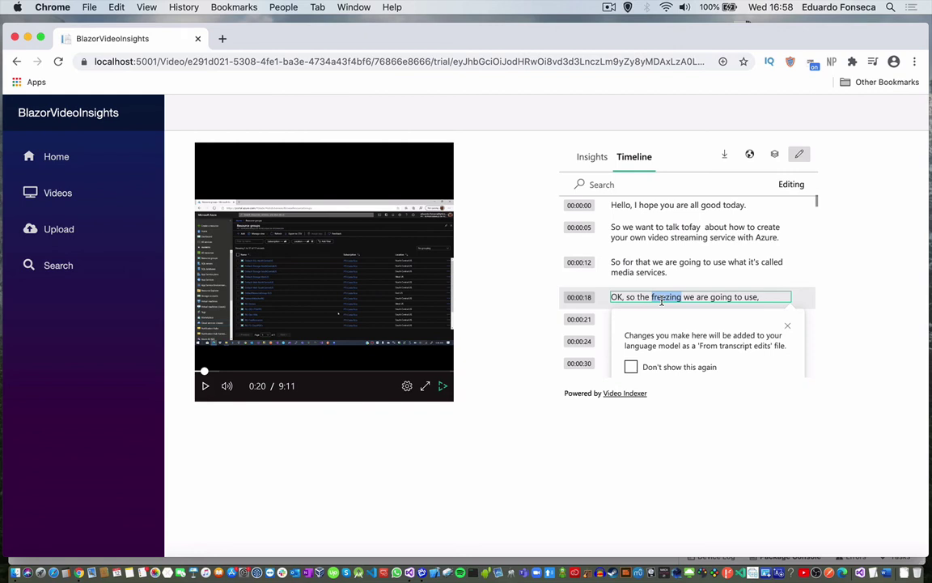
pyautogui.write('first thi')
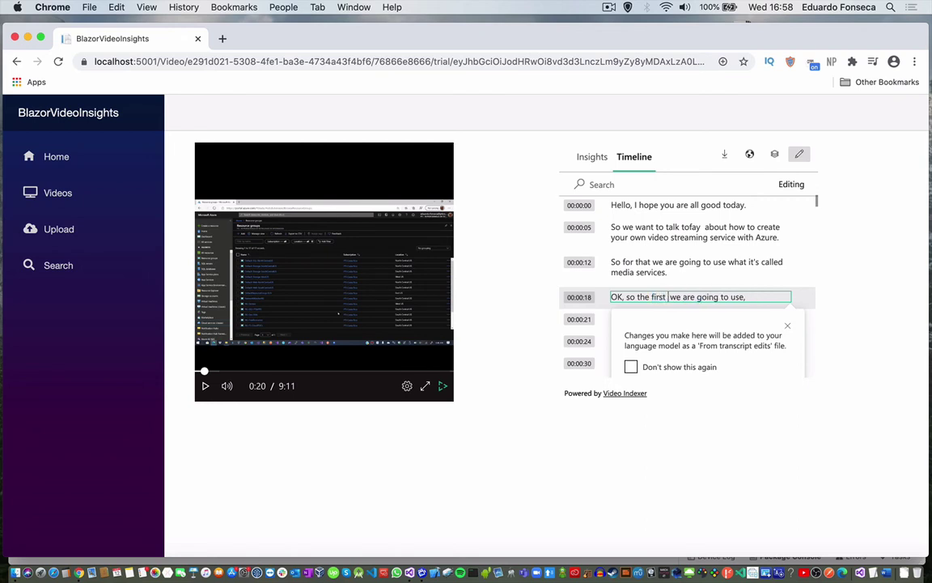
pyautogui.write('ng')
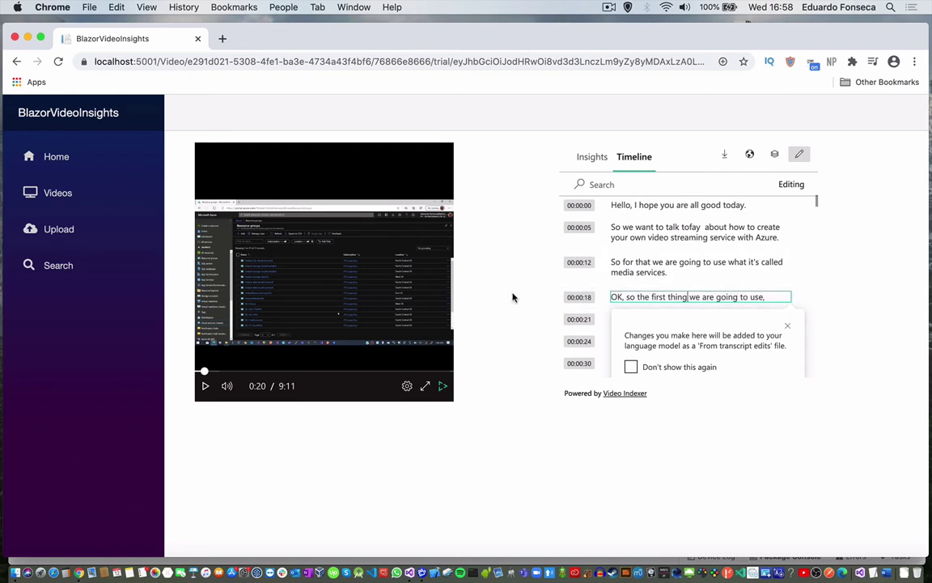
pyautogui.press('BackSpace')
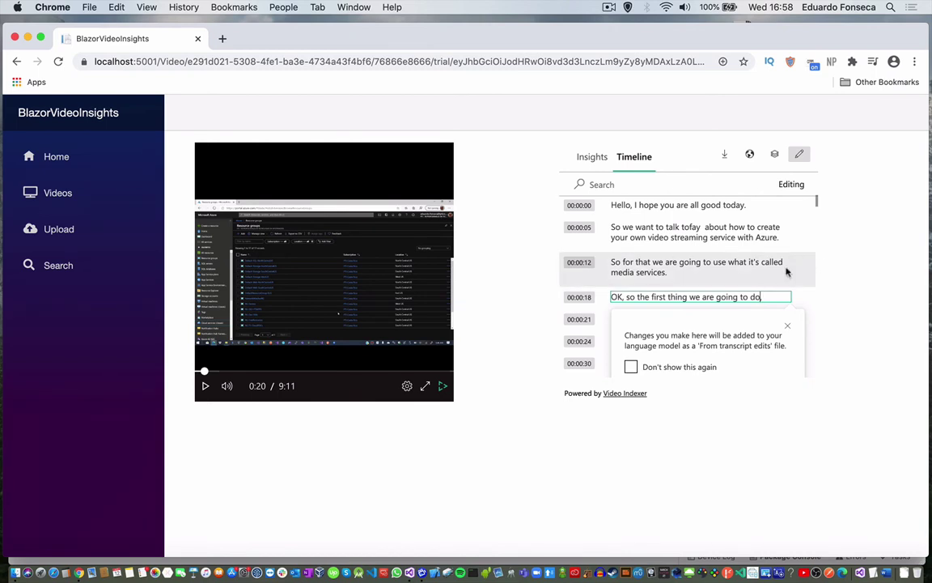
pyautogui.scroll(-1, 750, 273)
pyautogui.write(',')
pyautogui.press('Return')
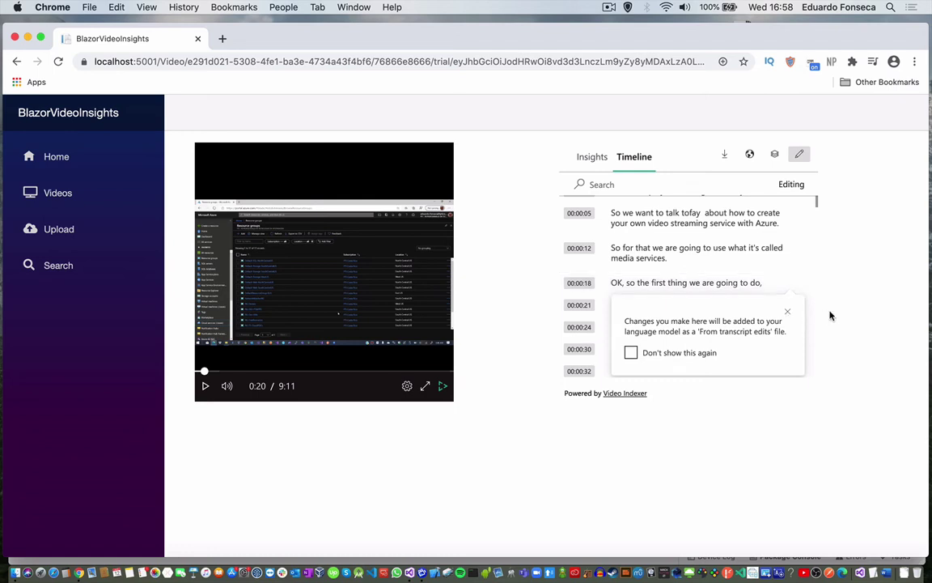
pyautogui.click(788, 313)
# Open the transcript lines at 00:00:21, 00:00:18, 00:00:12 and 00:00:05 for editing without changing their text
pyautogui.click(723, 305)
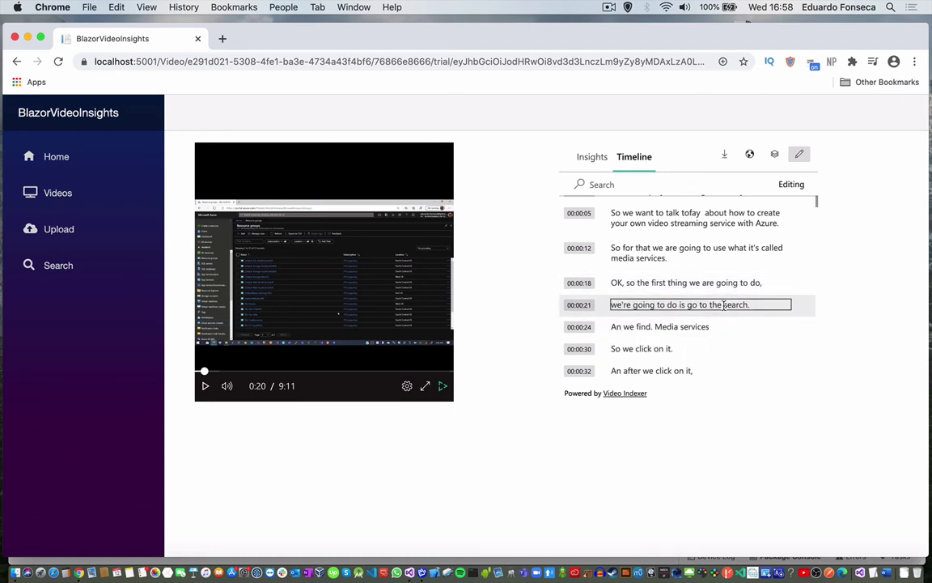
pyautogui.click(648, 284)
pyautogui.click(826, 360)
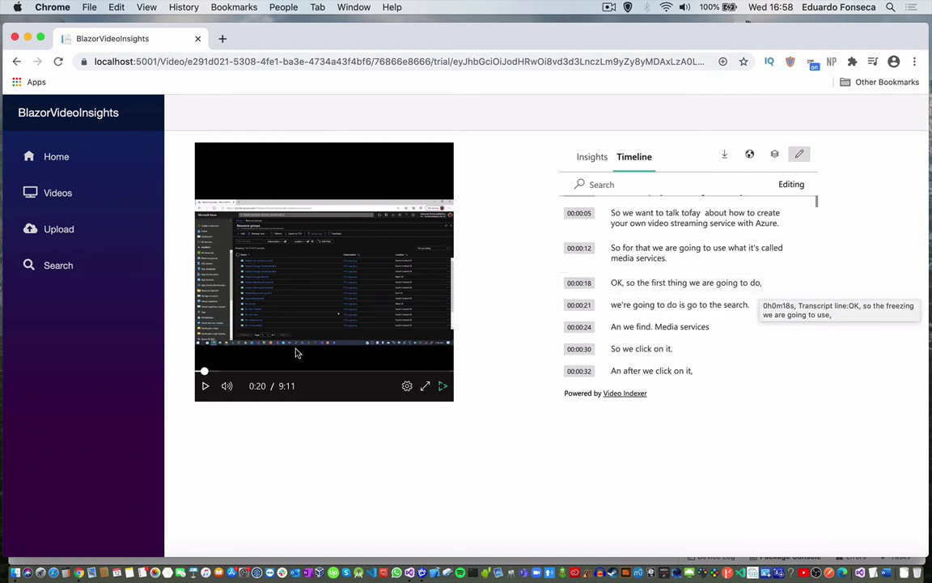
pyautogui.click(612, 253)
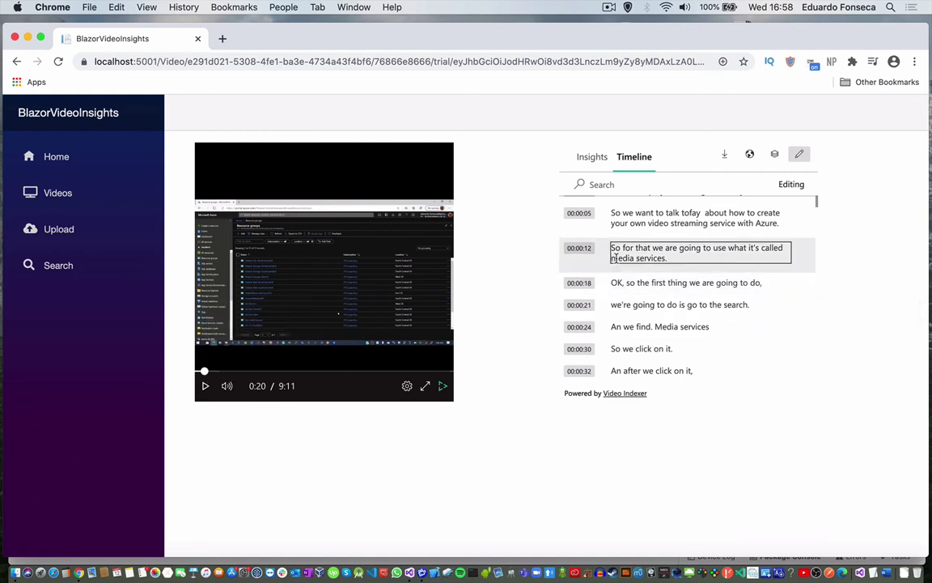
pyautogui.click(611, 254)
pyautogui.click(841, 258)
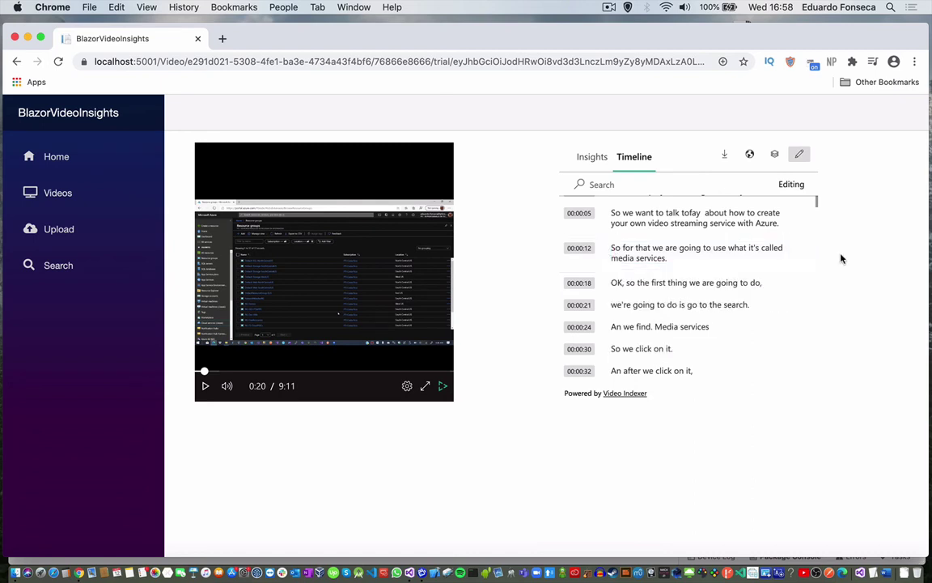
pyautogui.click(615, 218)
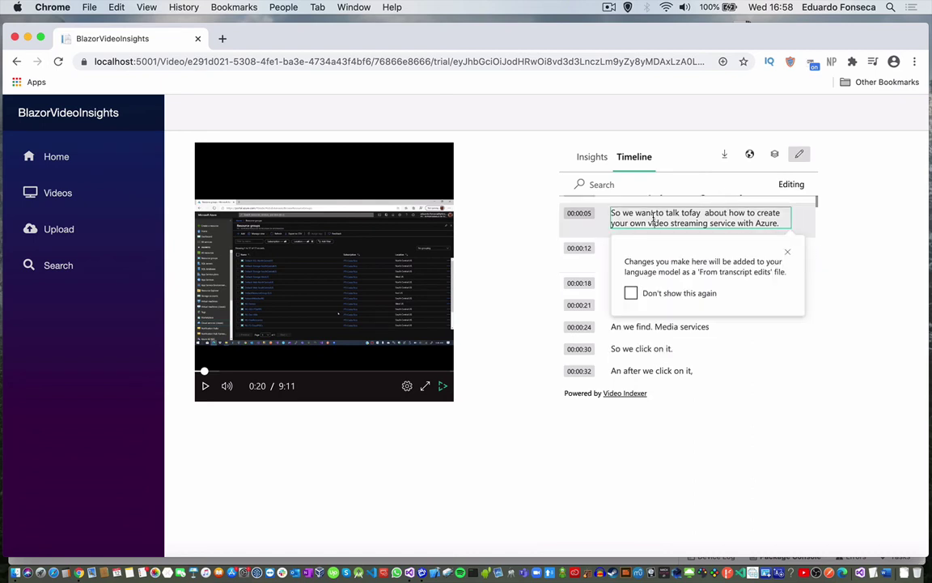
# Leave transcript editing, play the video from the line at 00:00:05, and pause it
pyautogui.click(799, 153)
pyautogui.click(617, 230)
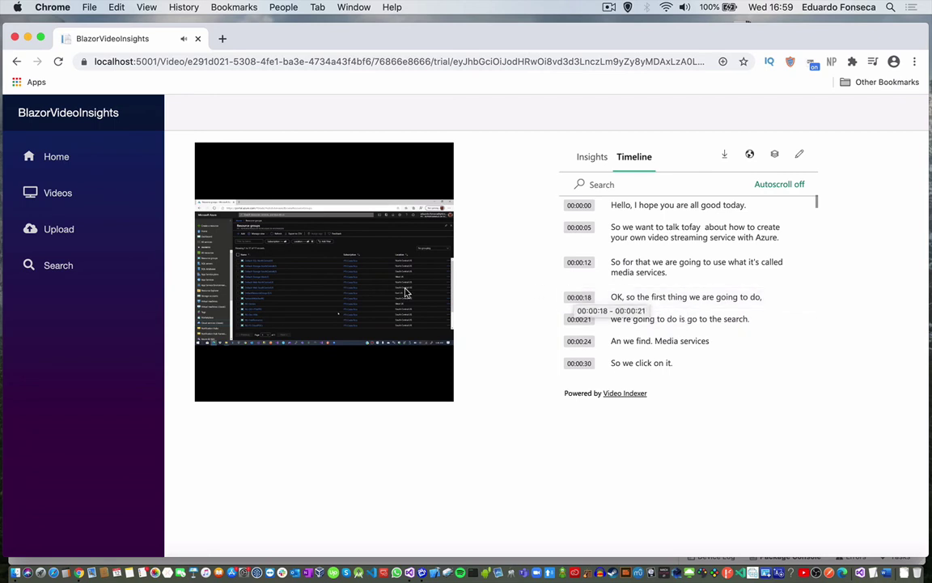
pyautogui.click(375, 294)
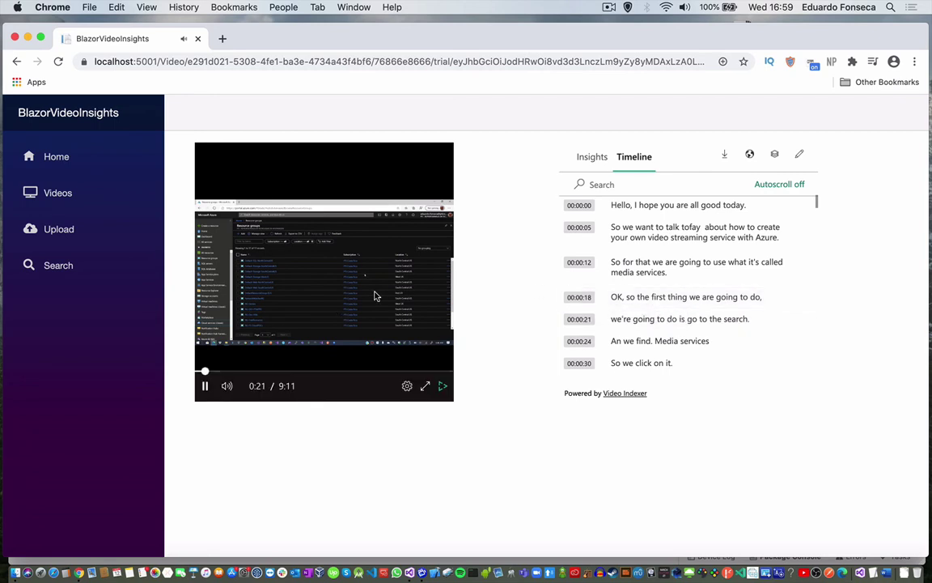
# Correct "tofay" to "today" in the transcript line at 00:00:05
pyautogui.click(798, 156)
pyautogui.click(694, 226)
pyautogui.press('BackSpace')
pyautogui.write('d')
pyautogui.click(895, 249)
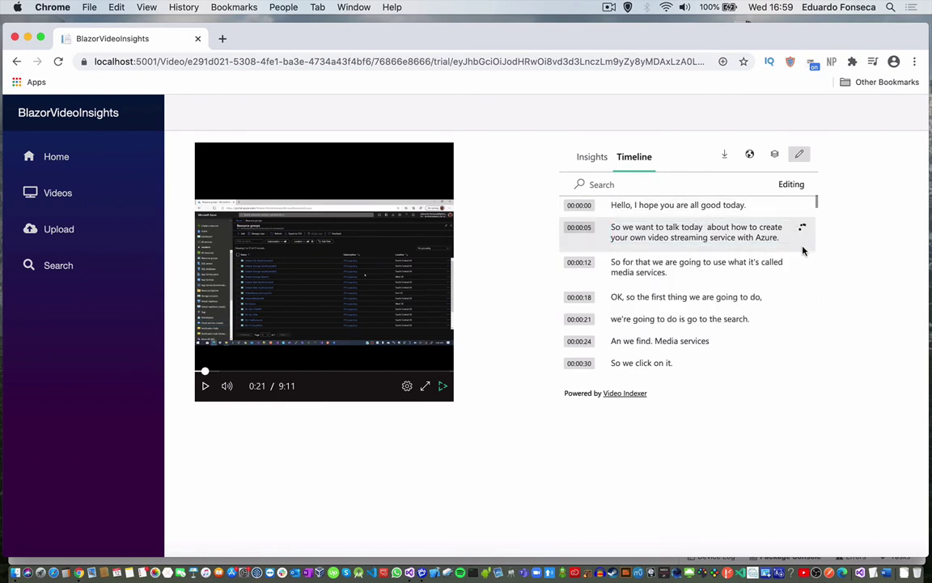
# Change the ending of the transcript line at 00:00:18 so it reads "OK, so the first thing we are going to use,"
pyautogui.click(753, 296)
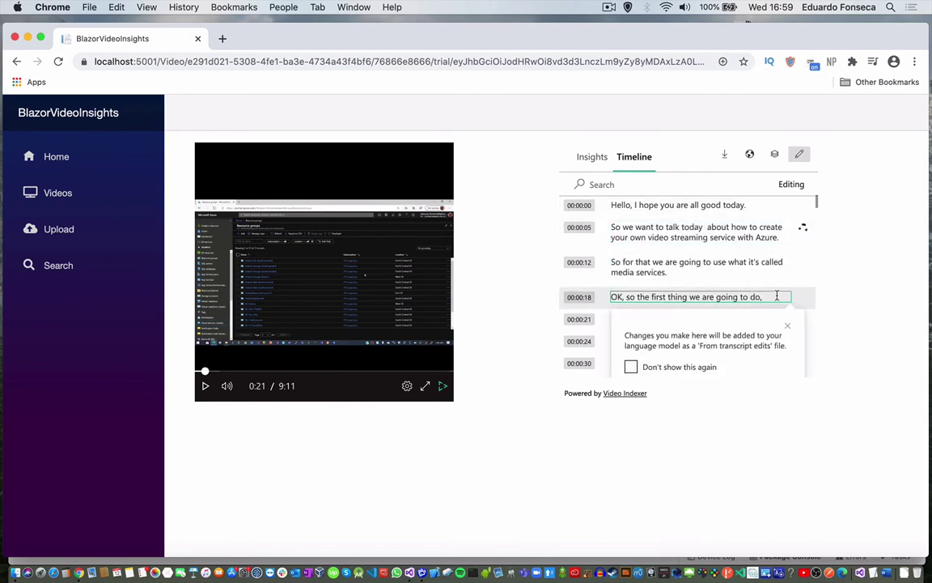
pyautogui.click(786, 296)
pyautogui.press('BackSpace')
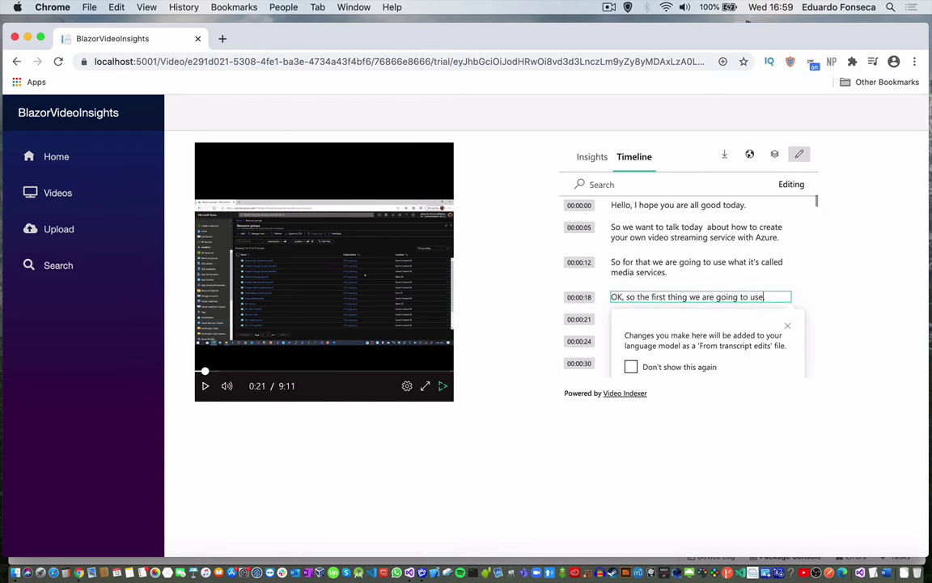
pyautogui.click(845, 326)
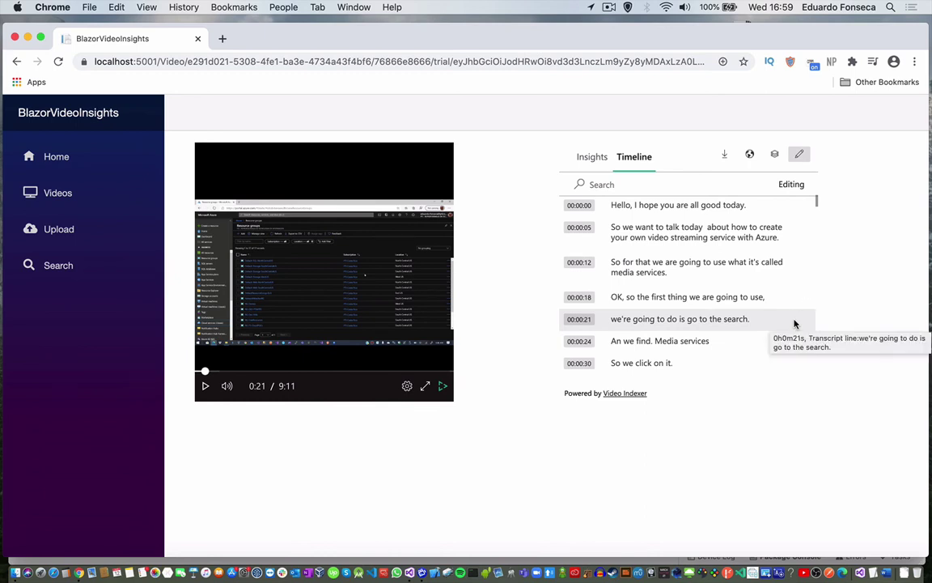
# Open the transcript line at 00:00:21 for editing without changing its text, and leave transcript editing
pyautogui.click(712, 319)
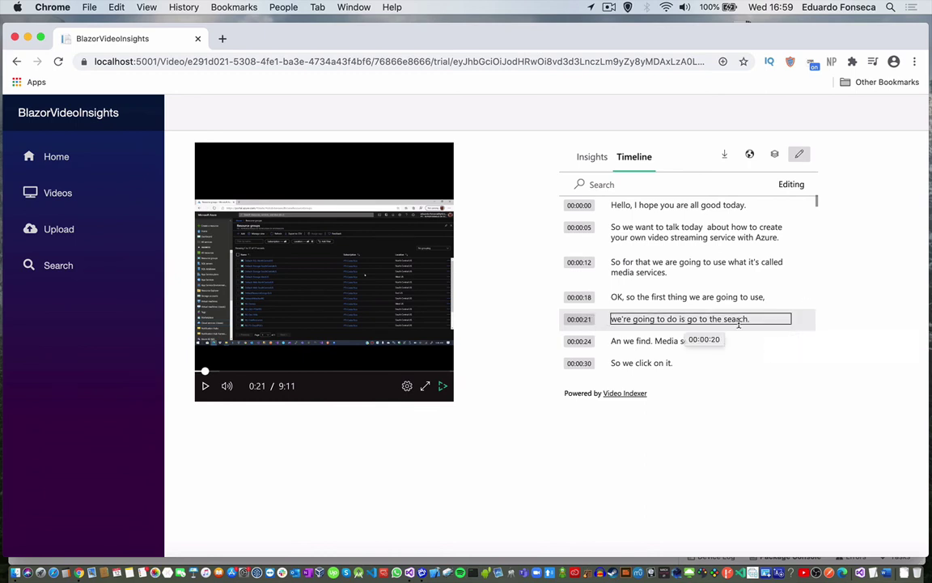
pyautogui.click(809, 328)
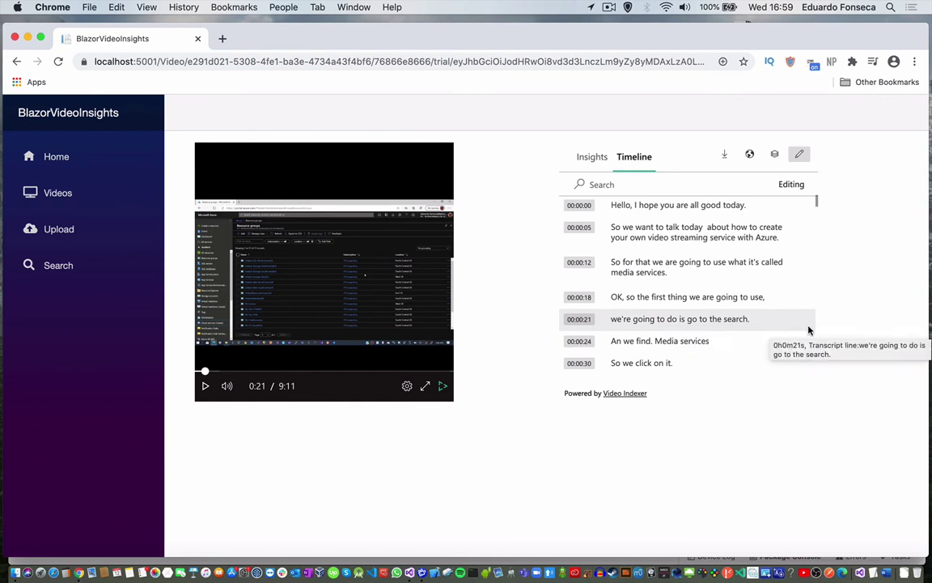
pyautogui.click(800, 155)
# Switch the timeline's custom view from Transcript to OCR and look through the first OCR entries
pyautogui.click(774, 154)
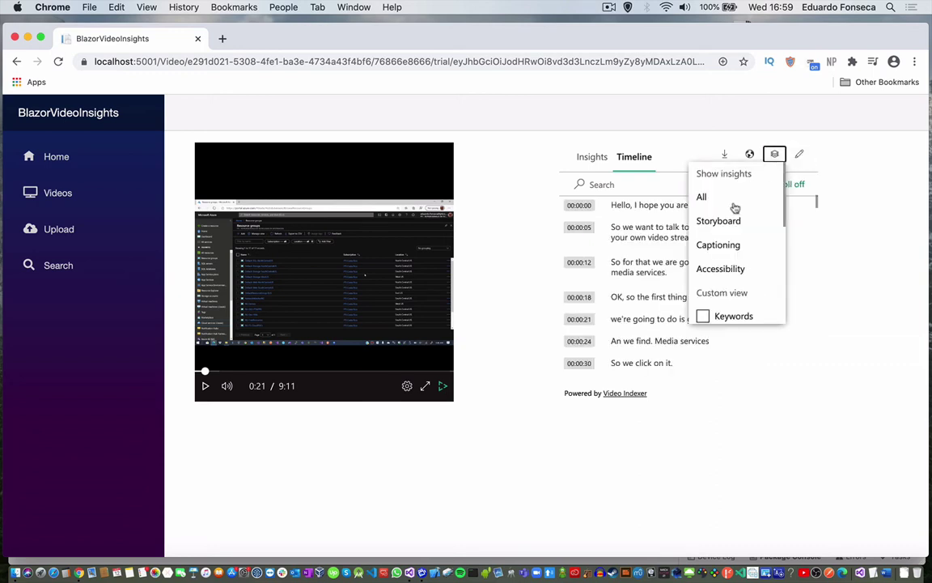
pyautogui.scroll(-3, 724, 242)
pyautogui.scroll(-3, 725, 242)
pyautogui.scroll(6, 722, 243)
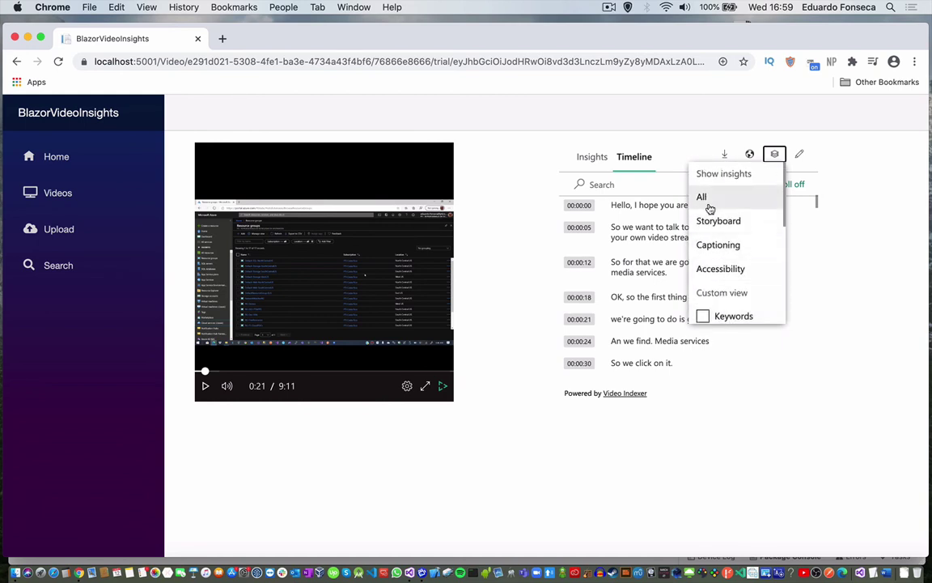
pyautogui.scroll(-5, 710, 215)
pyautogui.click(703, 290)
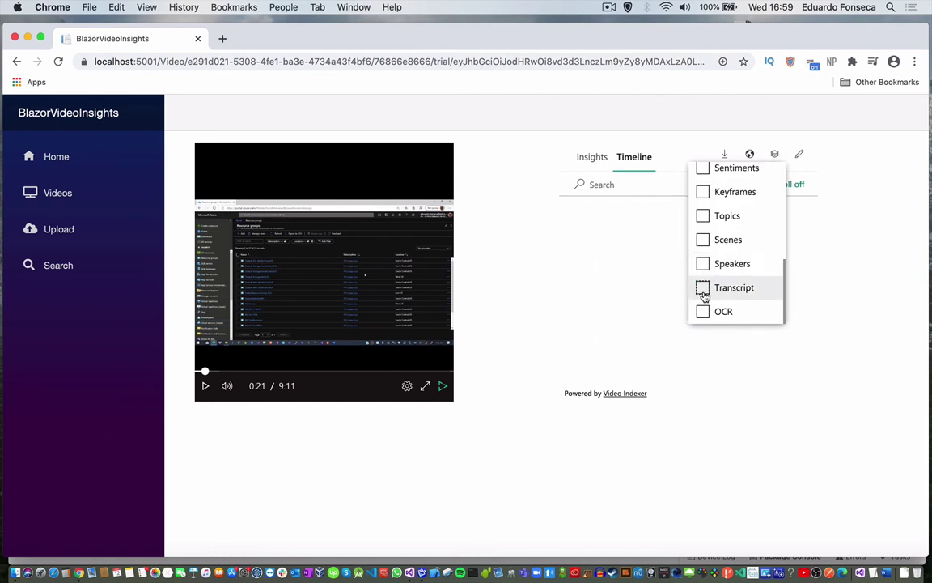
pyautogui.click(703, 315)
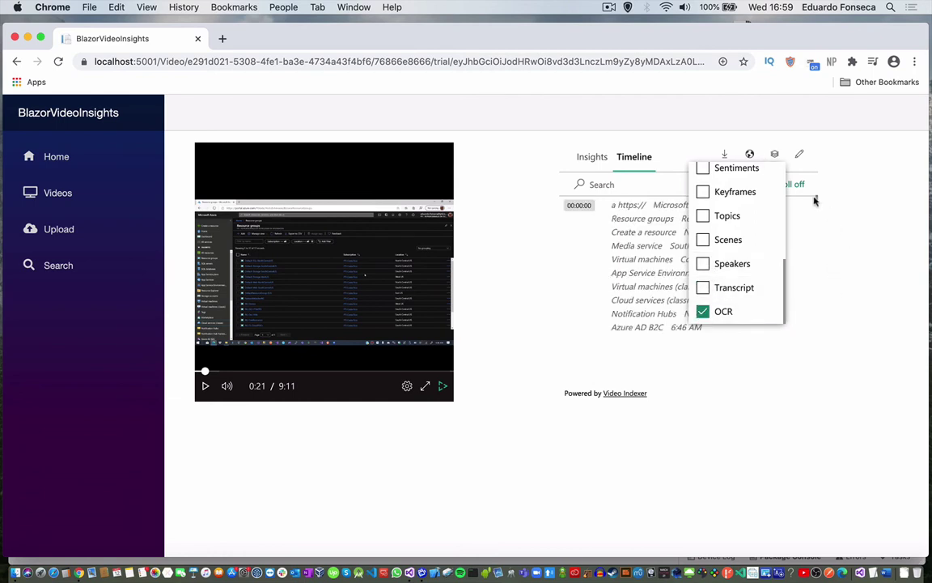
pyautogui.click(774, 153)
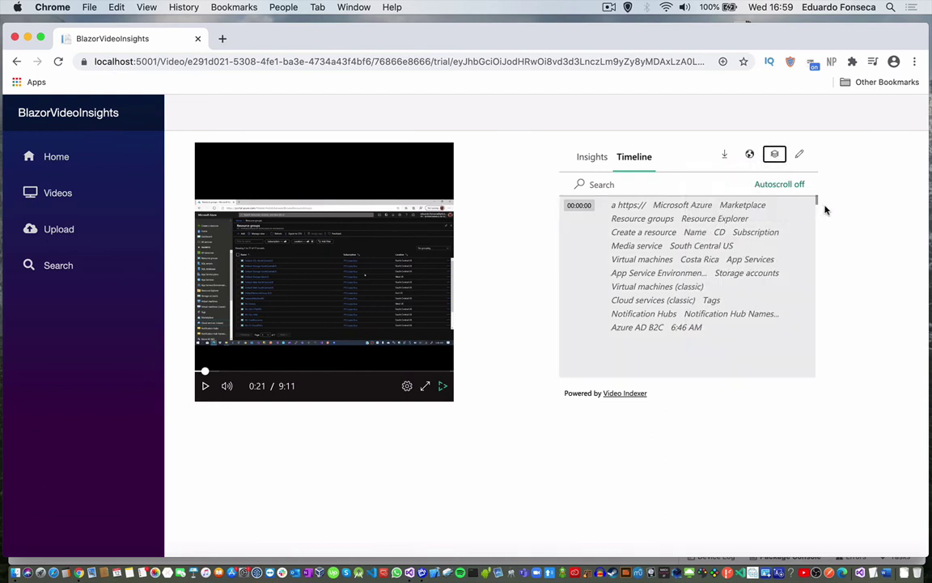
pyautogui.scroll(-5, 683, 243)
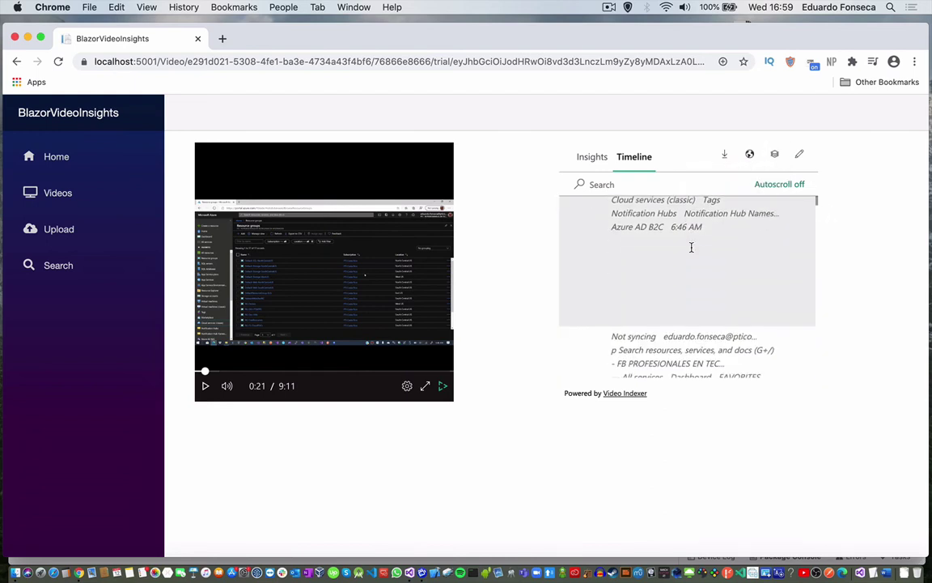
pyautogui.scroll(5, 691, 245)
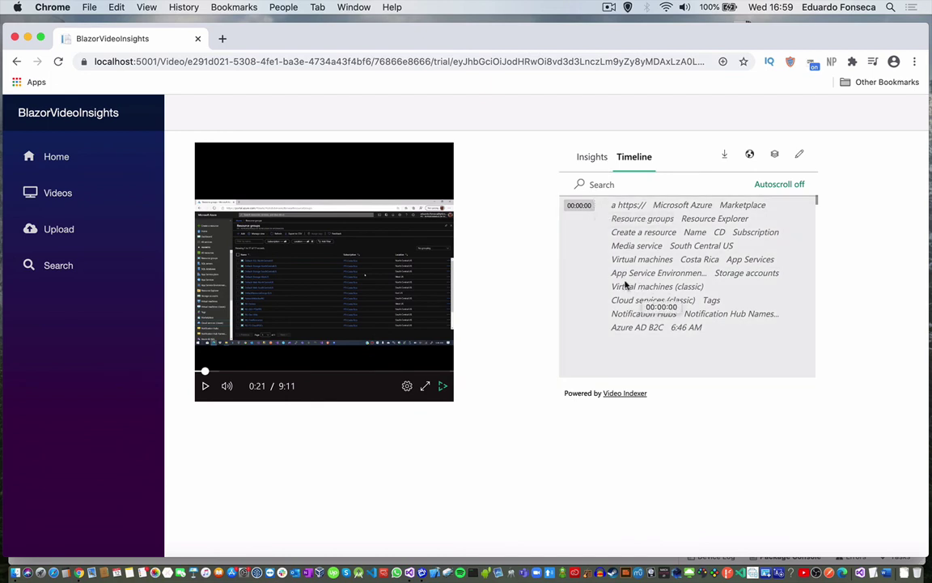
pyautogui.scroll(-3, 638, 280)
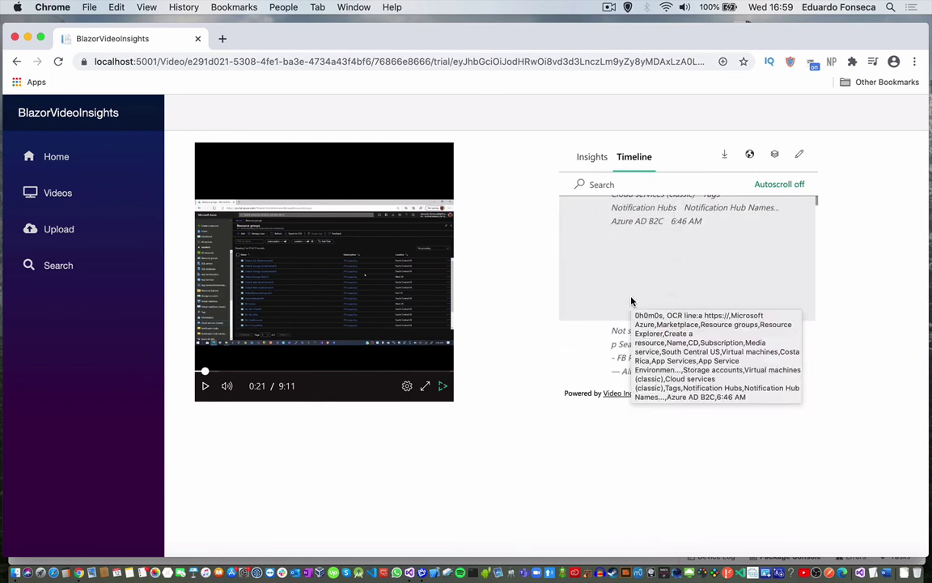
pyautogui.scroll(-5, 605, 318)
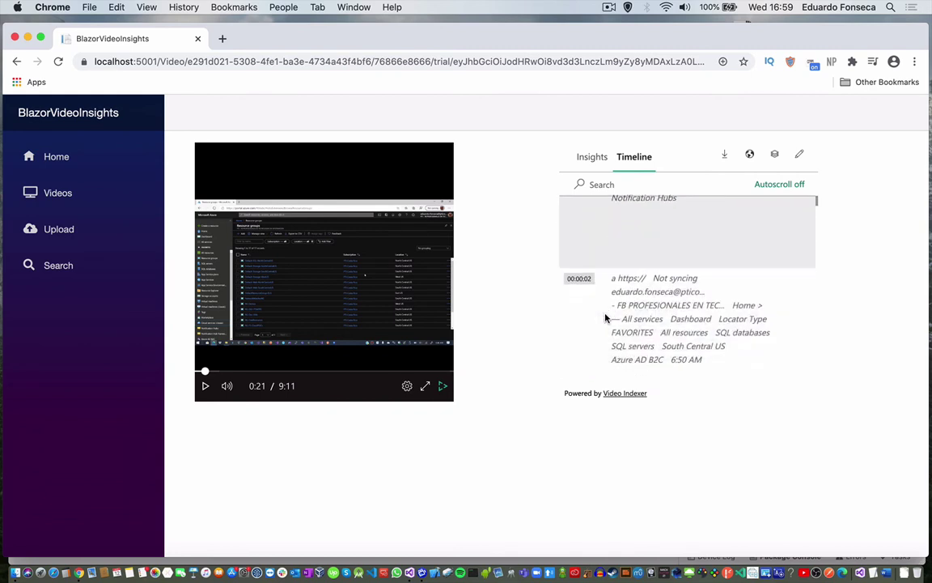
# Switch the timeline's custom view from OCR to Speakers, and turn editing on and off for the speaker entries
pyautogui.click(776, 154)
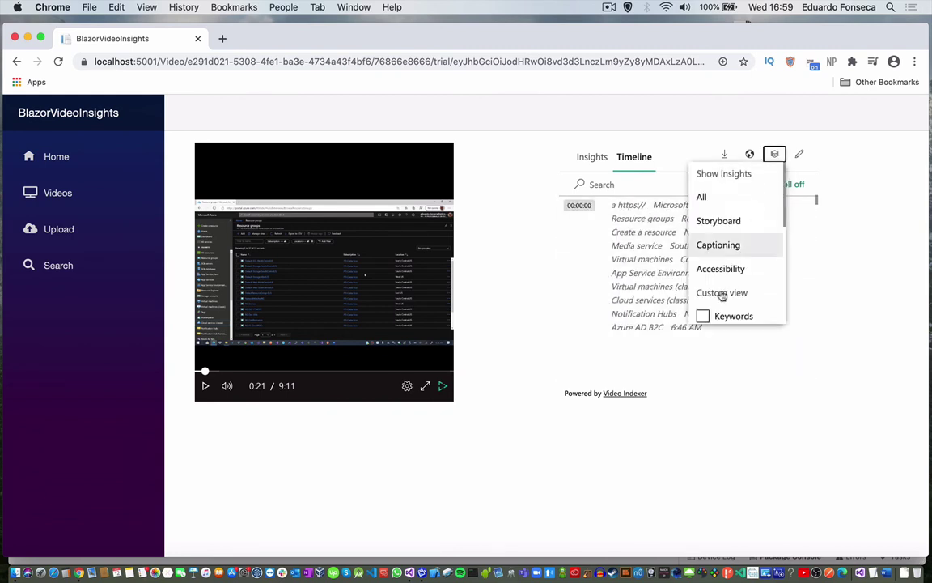
pyautogui.scroll(-5, 717, 307)
pyautogui.click(703, 313)
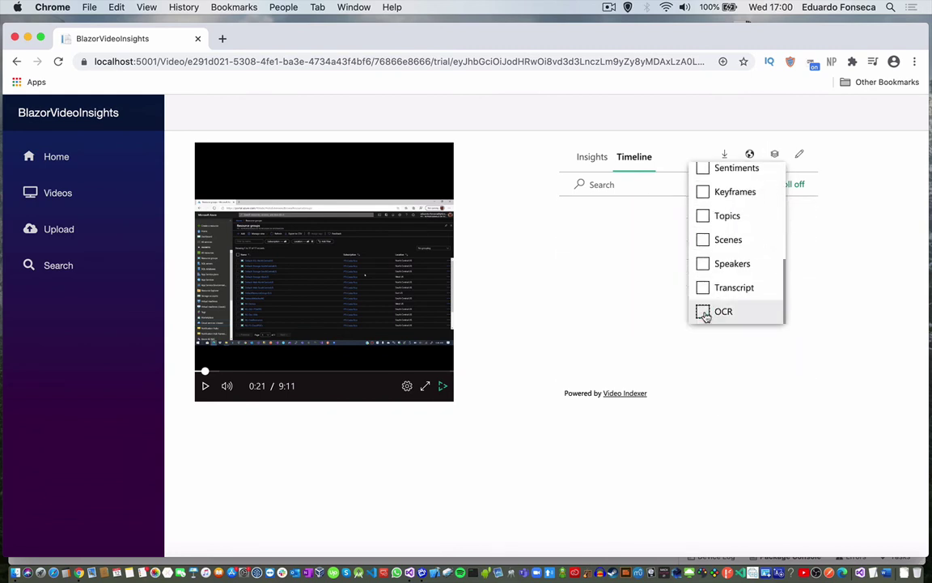
pyautogui.click(703, 265)
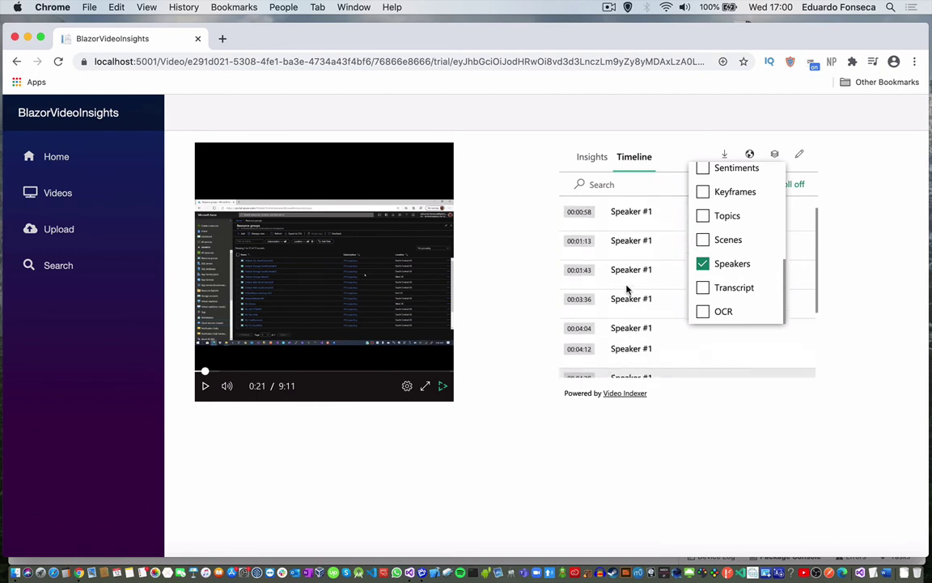
pyautogui.click(774, 154)
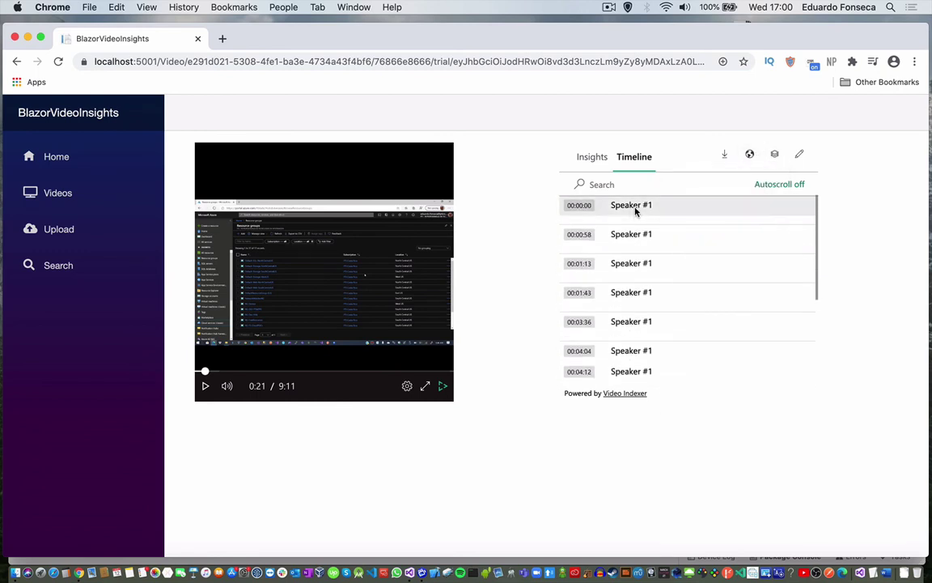
pyautogui.click(798, 154)
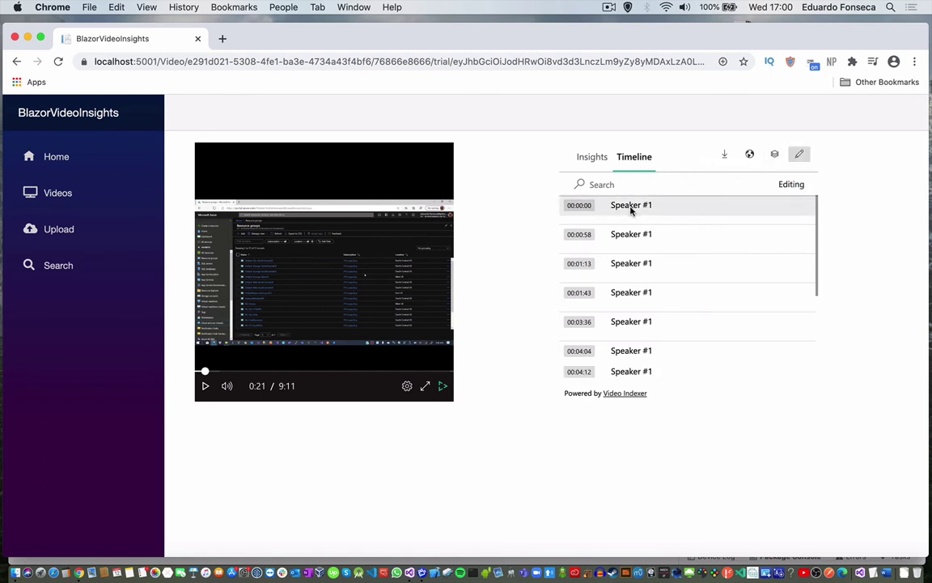
pyautogui.click(799, 154)
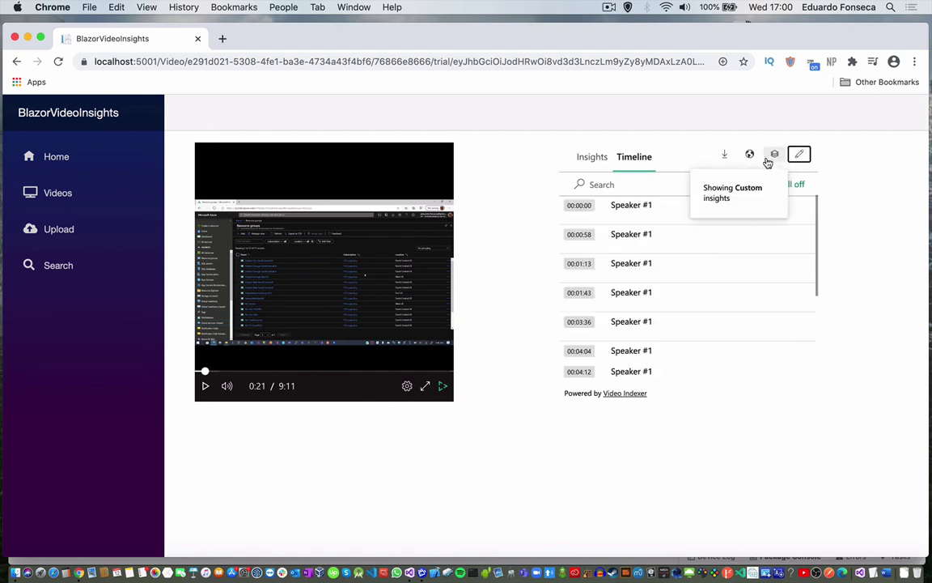
# Switch the timeline's custom view from Speakers to Scenes
pyautogui.click(772, 159)
pyautogui.scroll(-5, 739, 241)
pyautogui.click(701, 263)
pyautogui.click(702, 241)
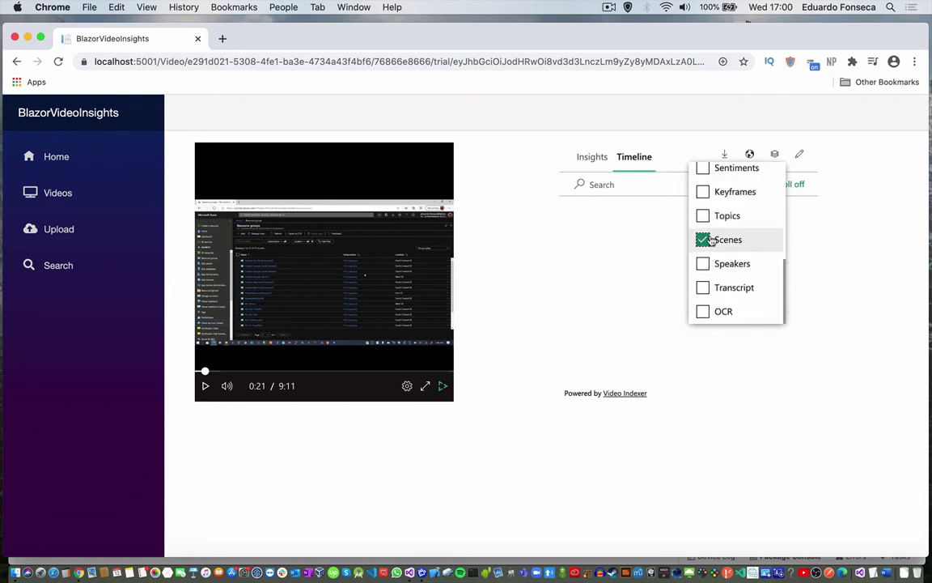
# Return to the Insights view and add Keywords to the insights it shows
pyautogui.click(584, 157)
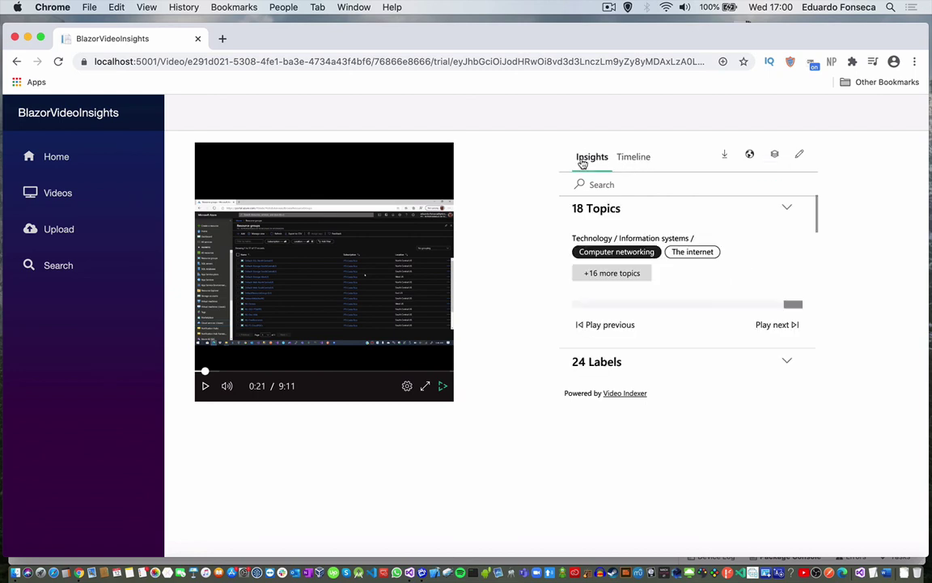
pyautogui.click(774, 153)
pyautogui.scroll(-5, 712, 284)
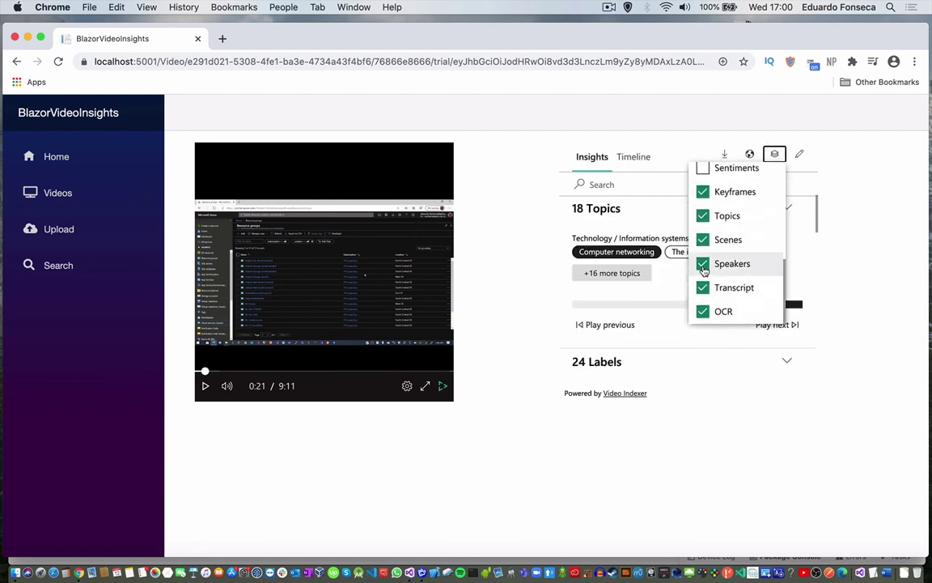
pyautogui.scroll(4, 728, 220)
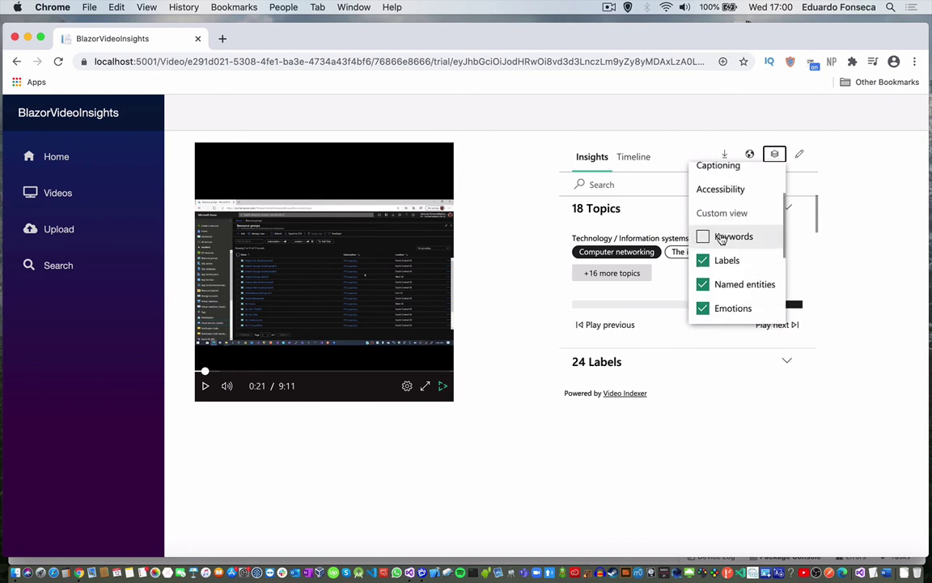
pyautogui.click(703, 236)
pyautogui.scroll(3, 706, 210)
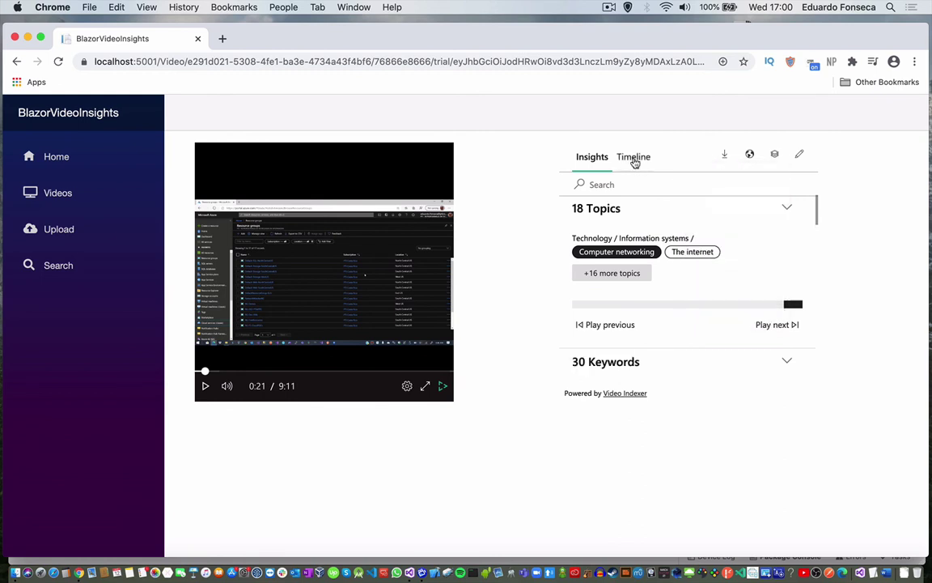
# Switch to the timeline and back to Insights, and check which insights are set to show
pyautogui.click(634, 158)
pyautogui.click(600, 158)
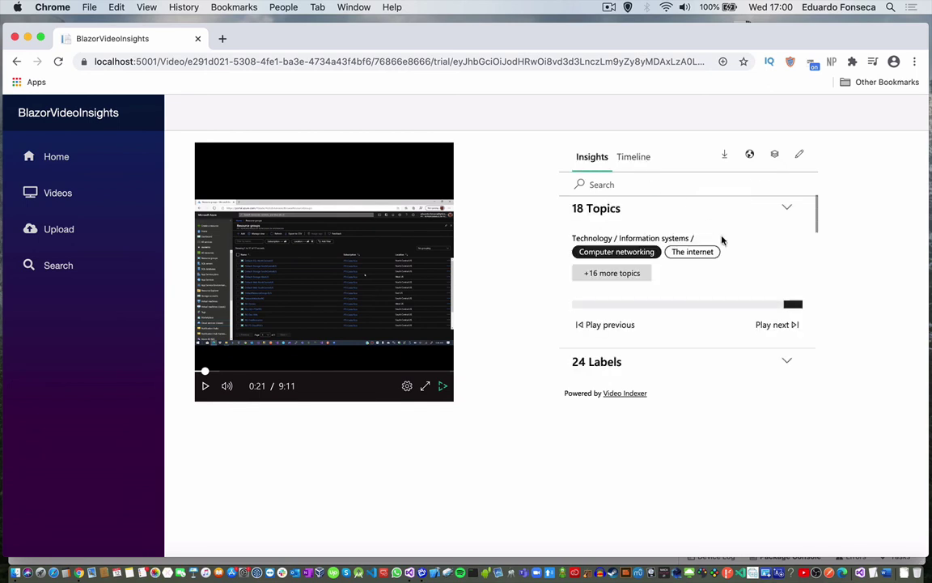
pyautogui.click(775, 154)
pyautogui.click(774, 154)
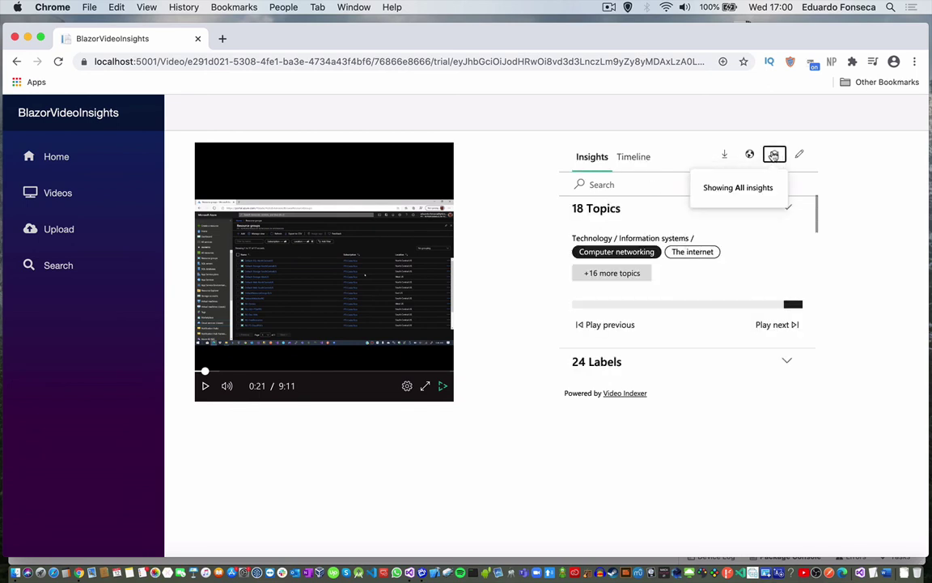
# Browse the translation languages offered for the insights without changing the selected language
pyautogui.click(749, 154)
pyautogui.scroll(-1, 712, 222)
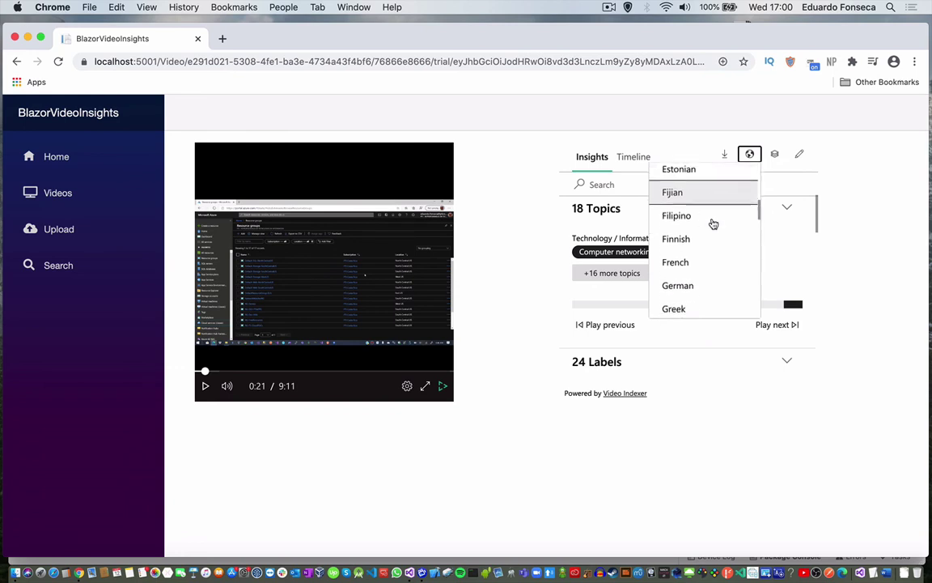
pyautogui.scroll(3, 711, 223)
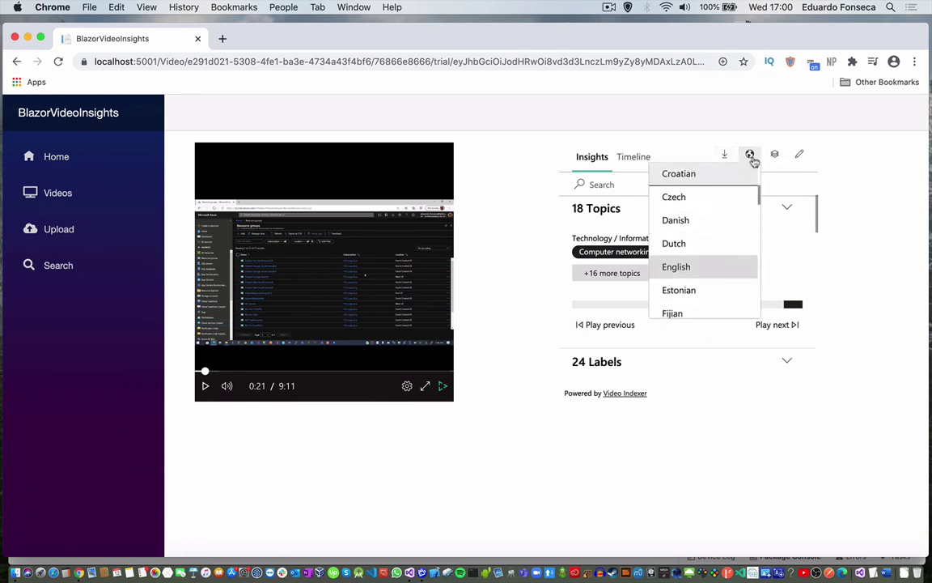
pyautogui.click(701, 151)
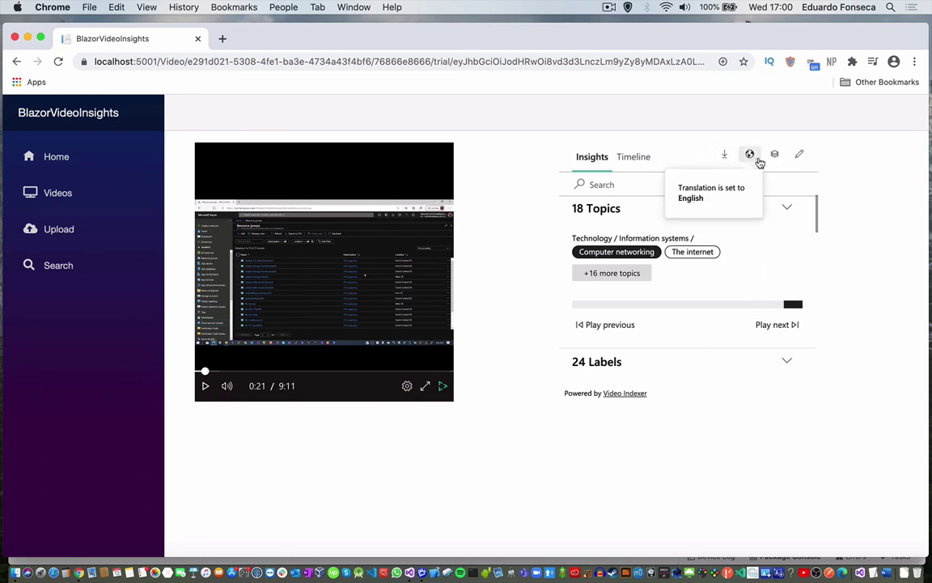
pyautogui.click(752, 156)
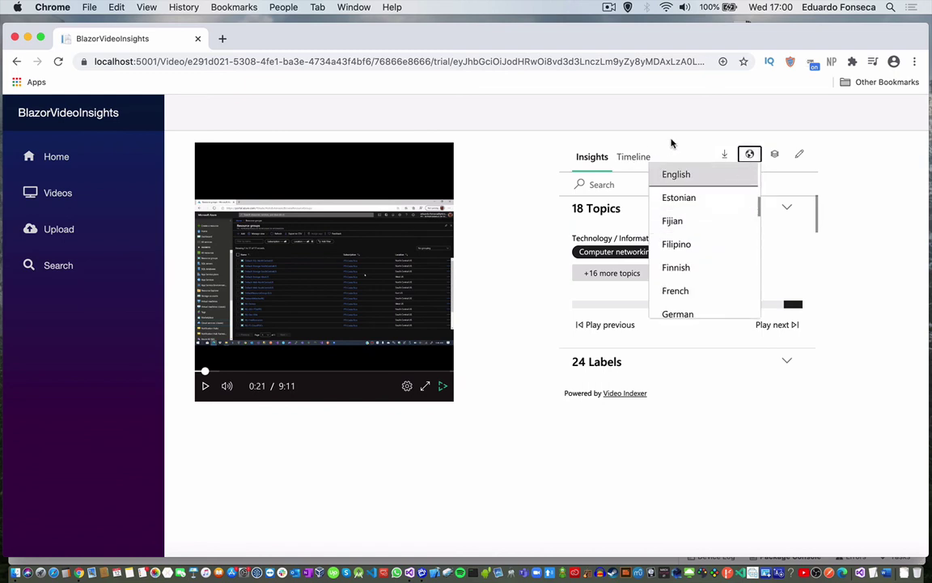
# List the download formats for the insights and transcript, and return to the video's timeline
pyautogui.click(724, 154)
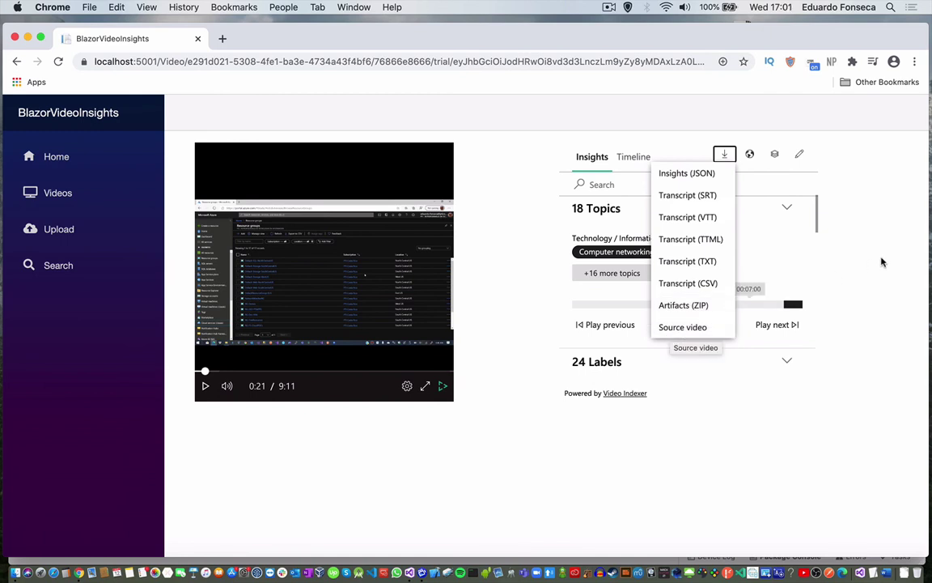
pyautogui.click(629, 157)
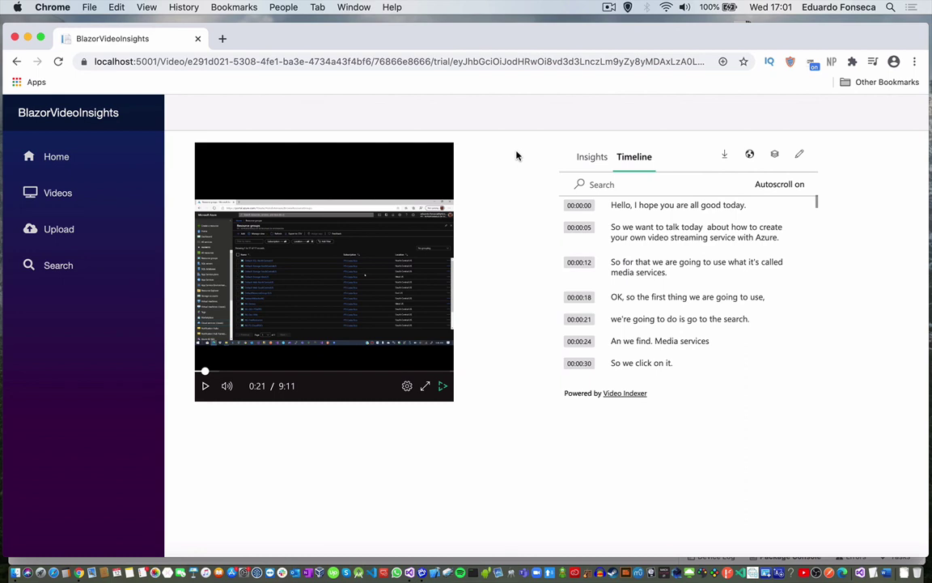
# Open the video search page and search for "blazor"
pyautogui.click(44, 271)
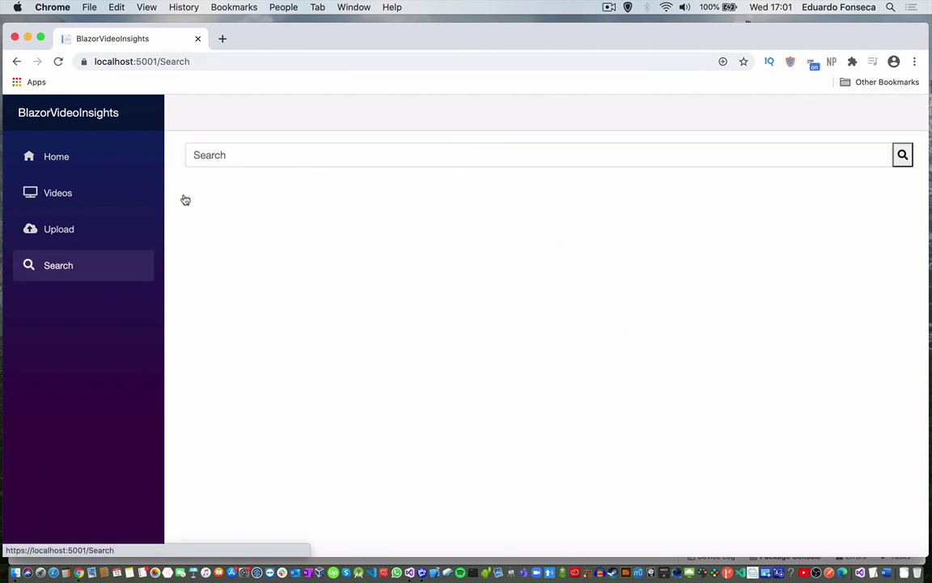
pyautogui.click(234, 154)
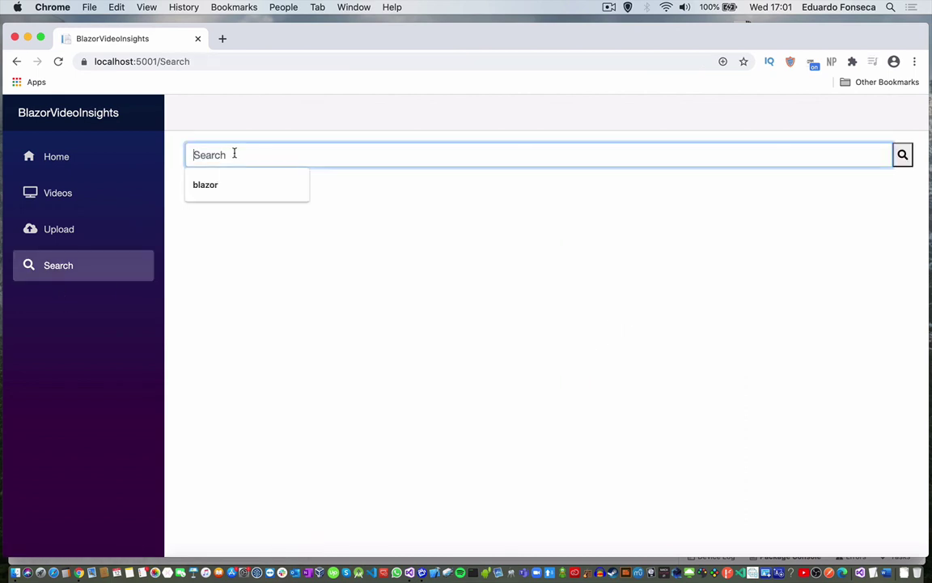
pyautogui.write('blazor')
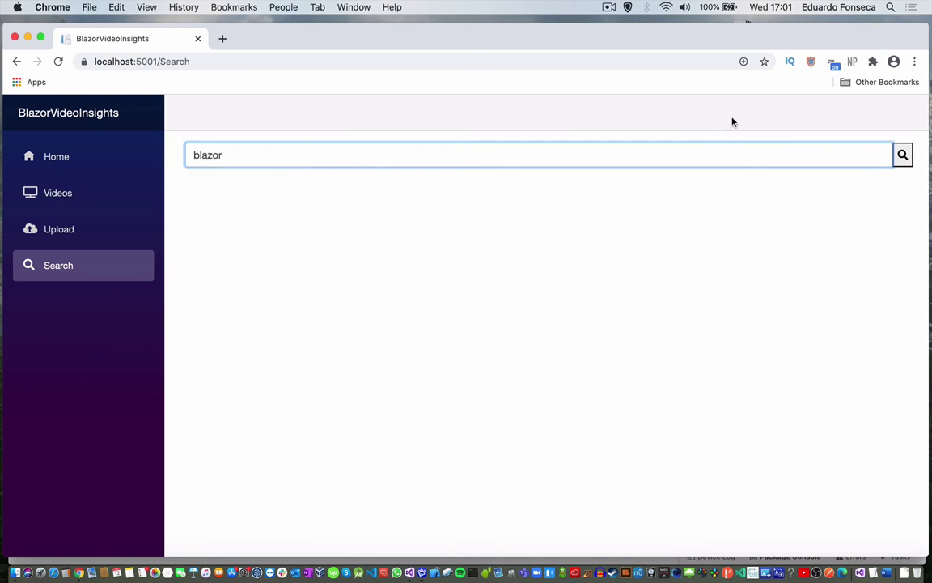
pyautogui.click(900, 158)
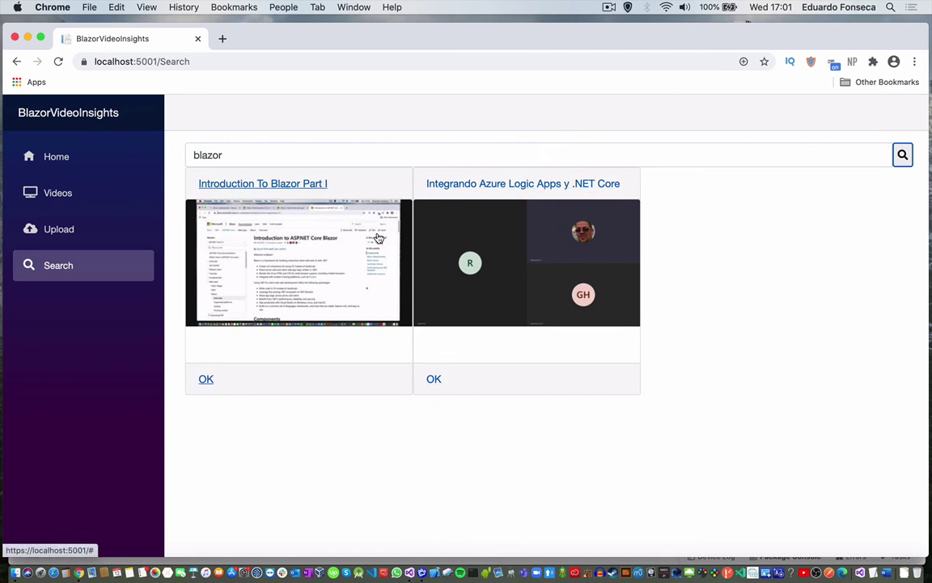
# Replace the search term with ".net core" and run the search
pyautogui.doubleClick(196, 154)
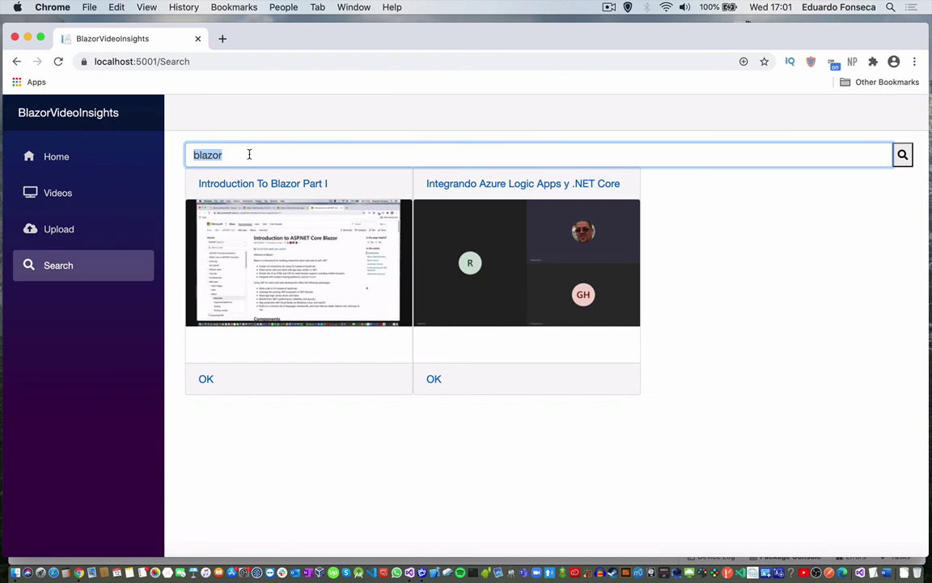
pyautogui.write('.net core')
pyautogui.click(900, 155)
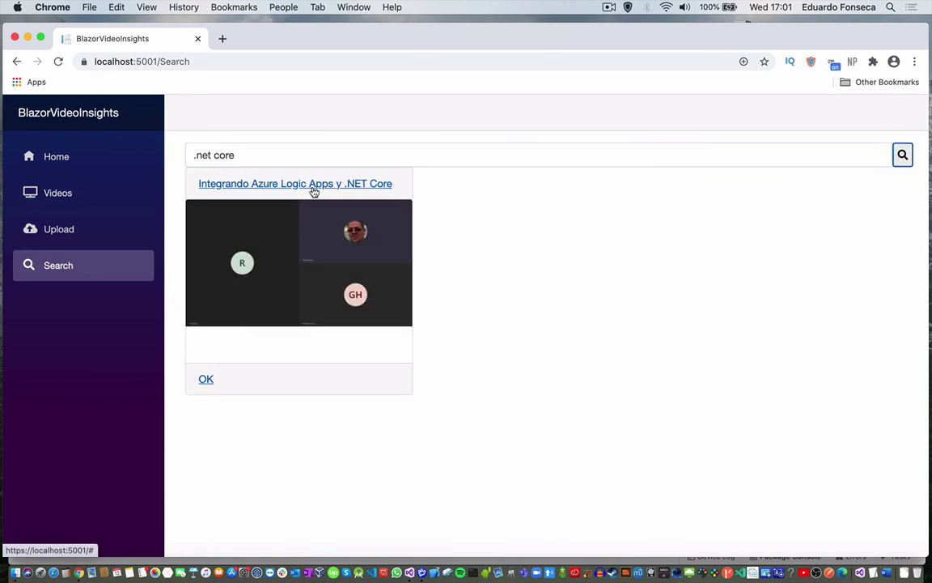
# Leave the search page and open the Videos page
pyautogui.click(264, 154)
pyautogui.doubleClick(264, 154)
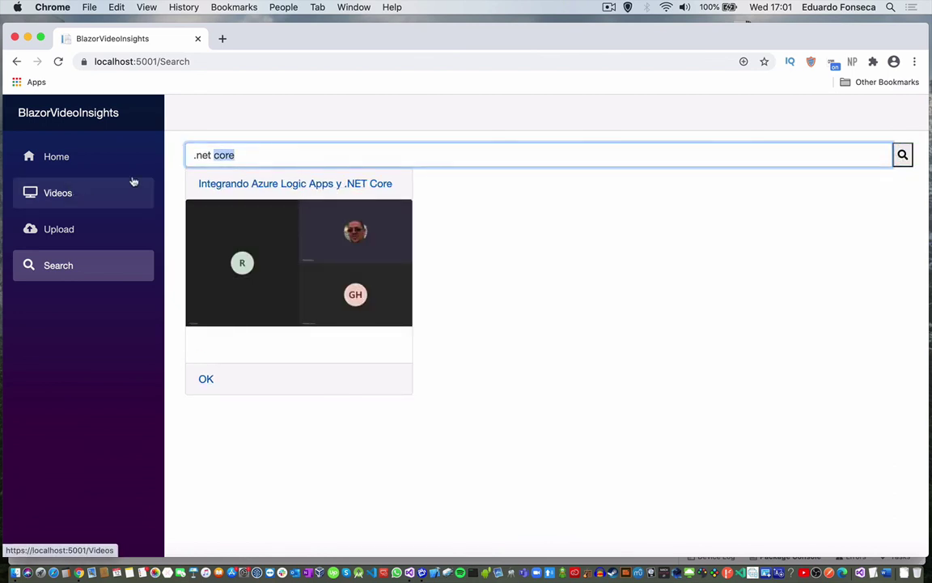
pyautogui.click(83, 202)
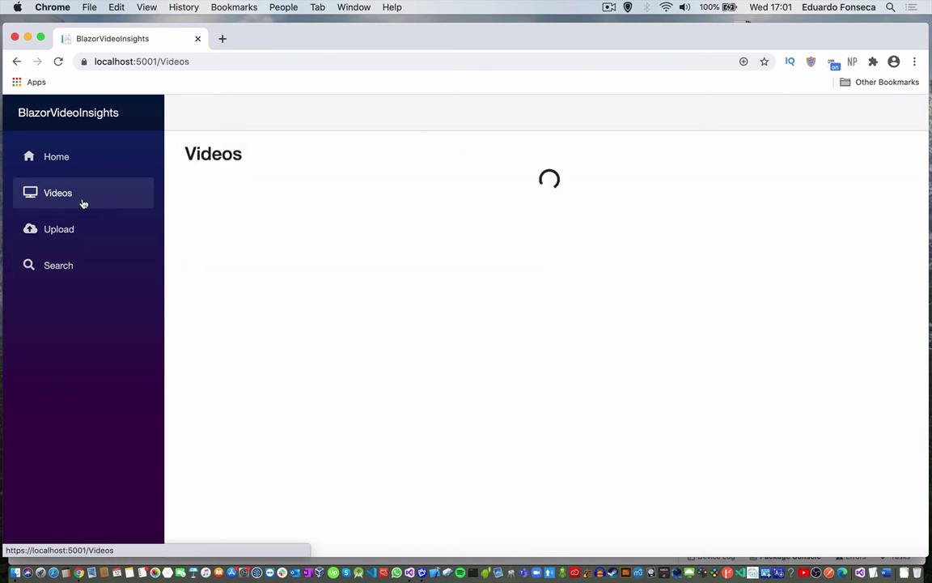